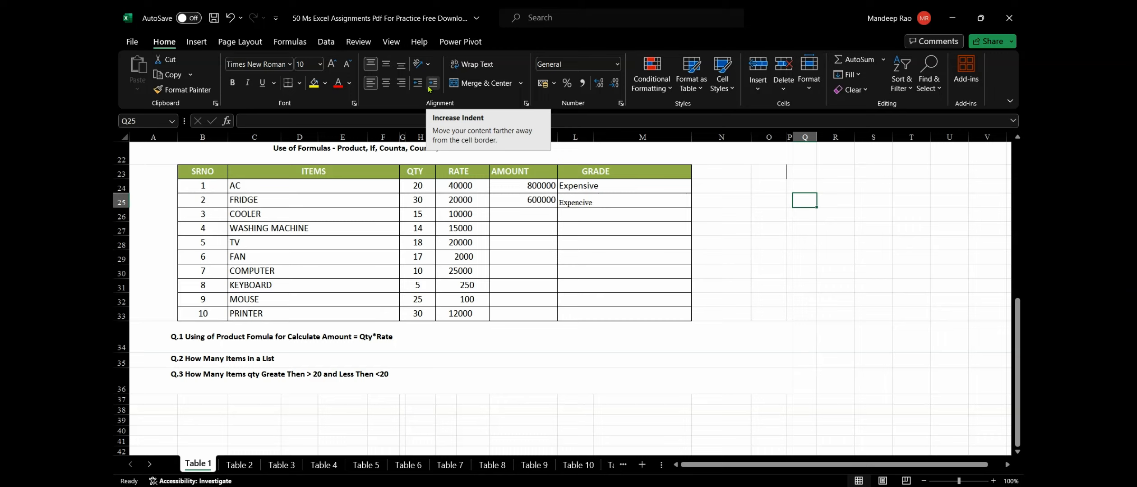
# Calculate the COOLER amount in K26 with =PRODUCT(G26,I26) and fill the formula down through the PRINTER row.
pyautogui.click(197, 42)
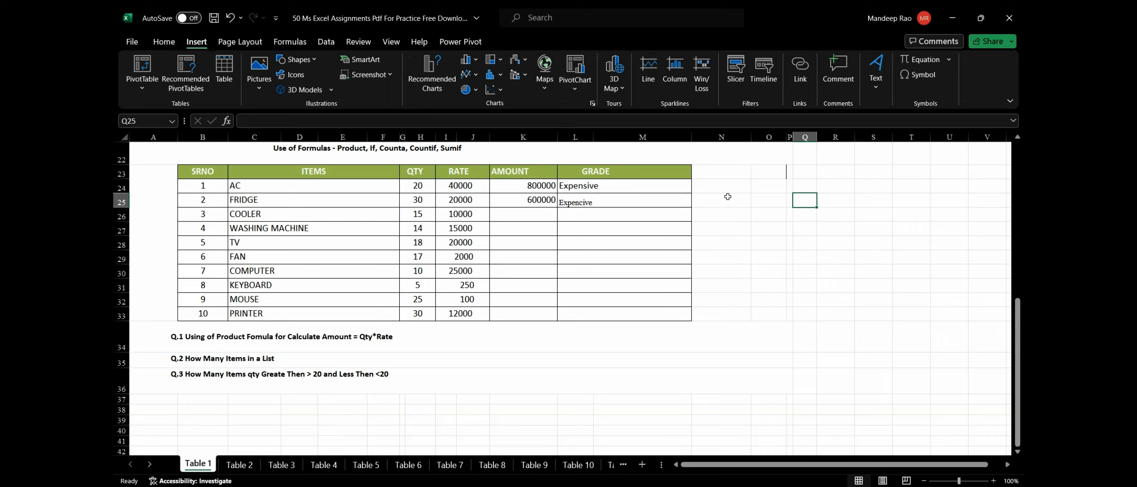
pyautogui.click(530, 216)
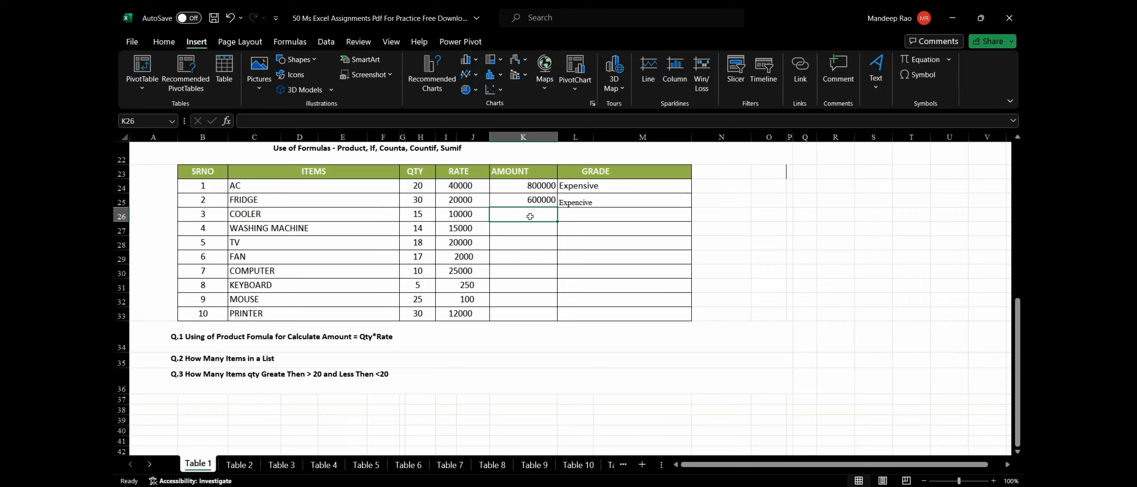
pyautogui.write('=')
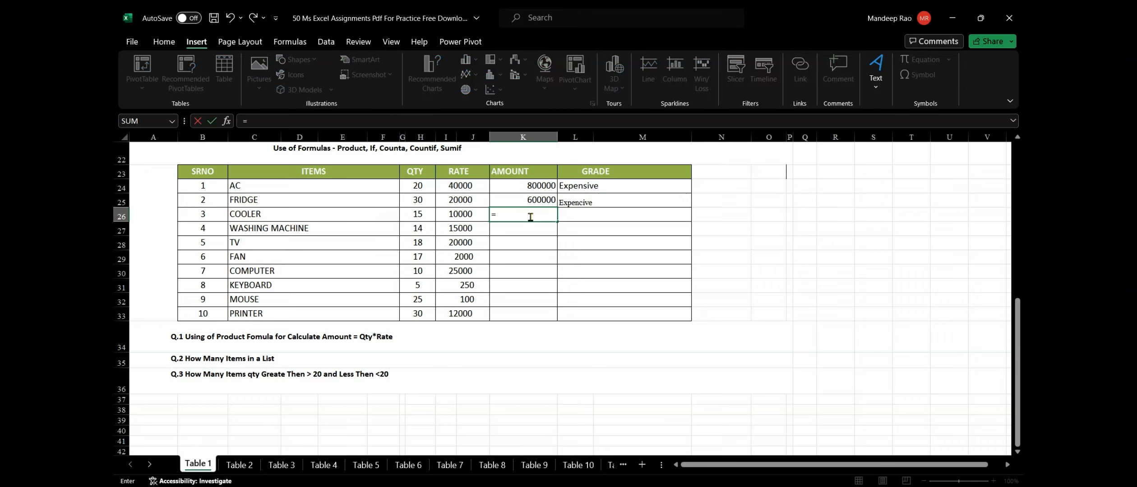
pyautogui.write('product')
pyautogui.press('Tab')
pyautogui.click(413, 214)
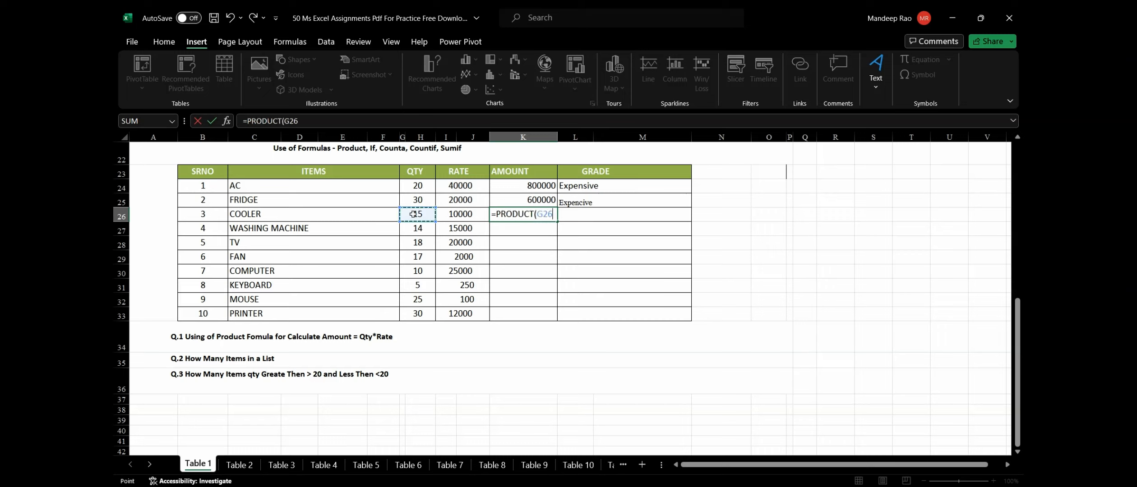
pyautogui.write(',')
pyautogui.click(458, 214)
pyautogui.write(')')
pyautogui.press('Return')
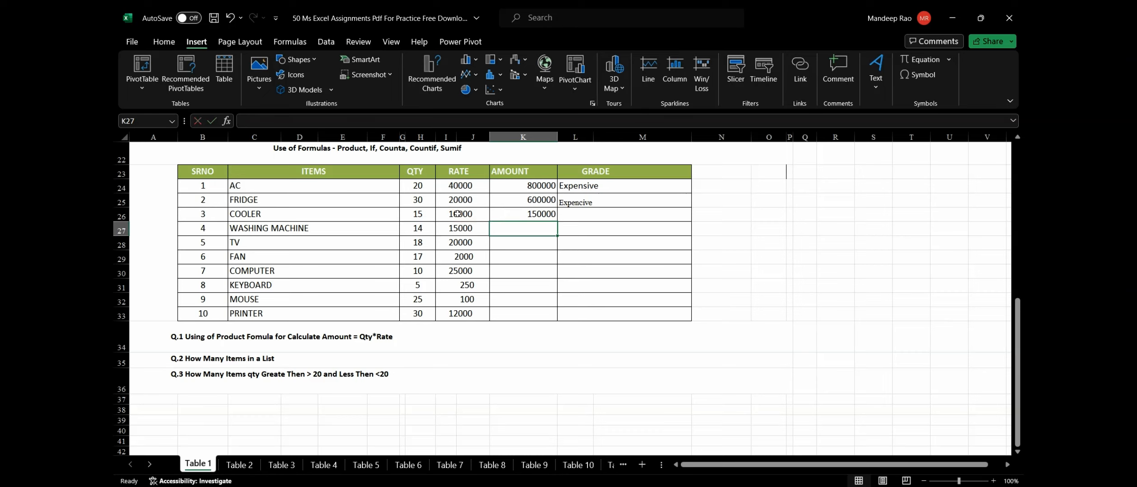
pyautogui.click(508, 212)
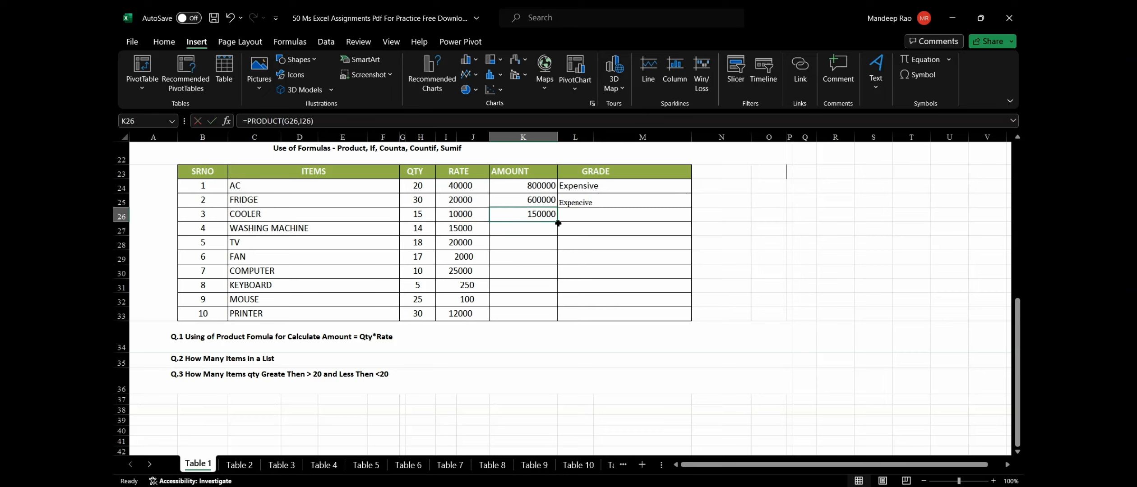
pyautogui.moveTo(558, 222); pyautogui.dragTo(552, 325)
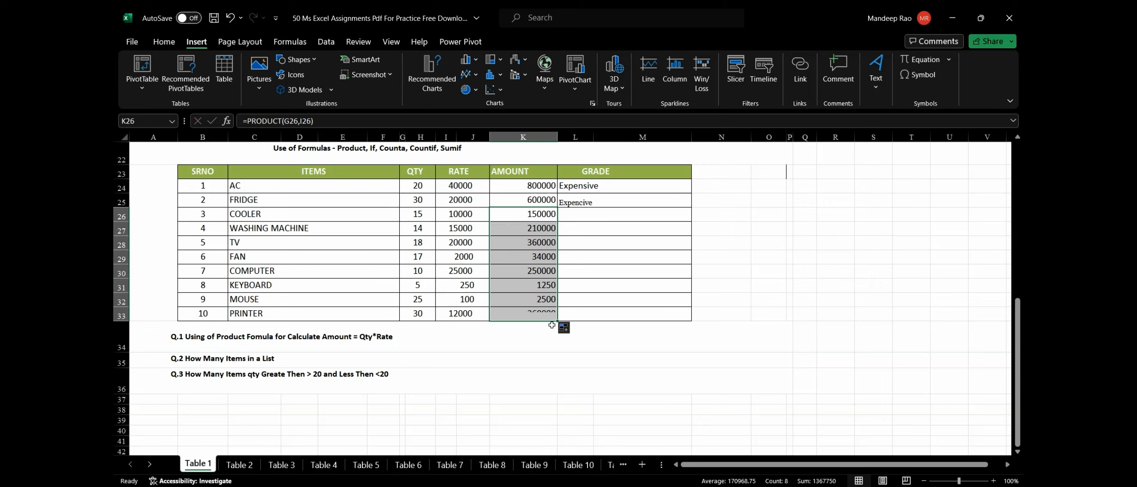
# Grade the COOLER in L26 with an IF formula returning "Expencive" when K26 exceeds 50000, otherwise "lets buy it ".
pyautogui.click(602, 214)
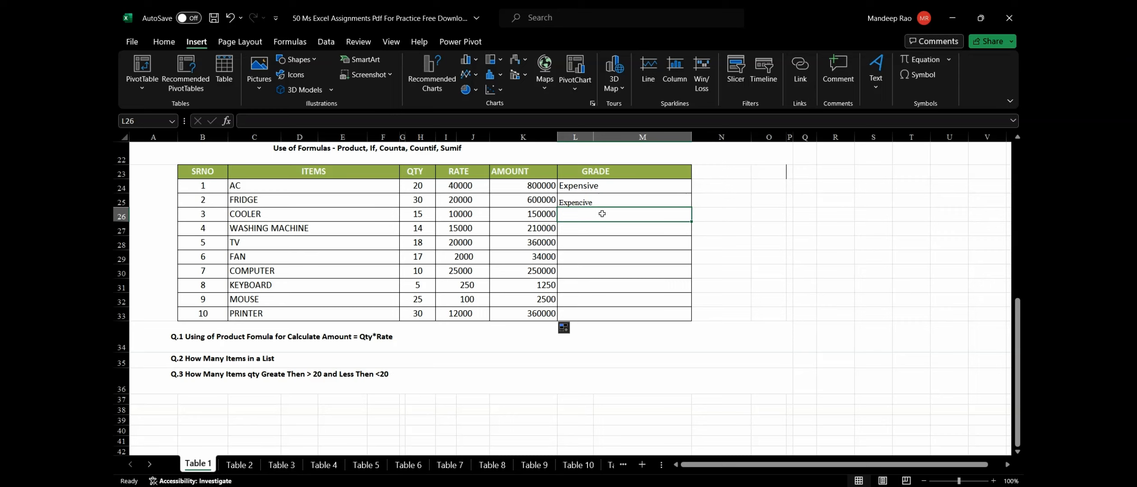
pyautogui.write('=if')
pyautogui.press('Tab')
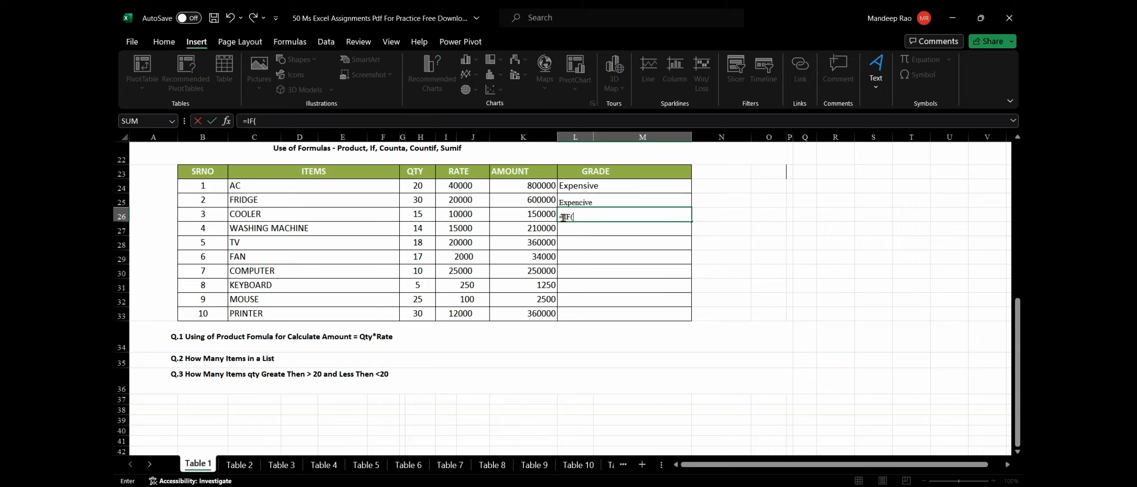
pyautogui.click(538, 215)
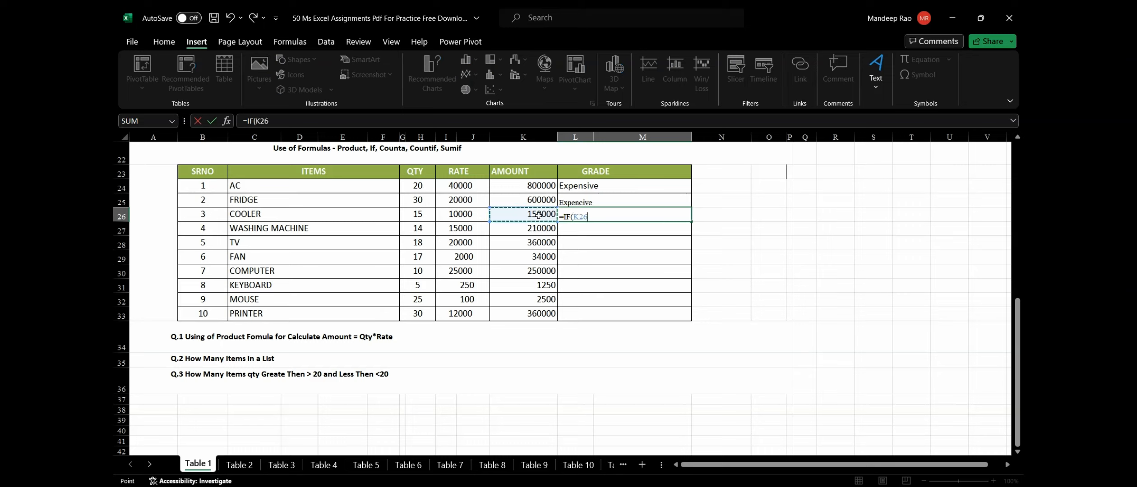
pyautogui.write('>50000')
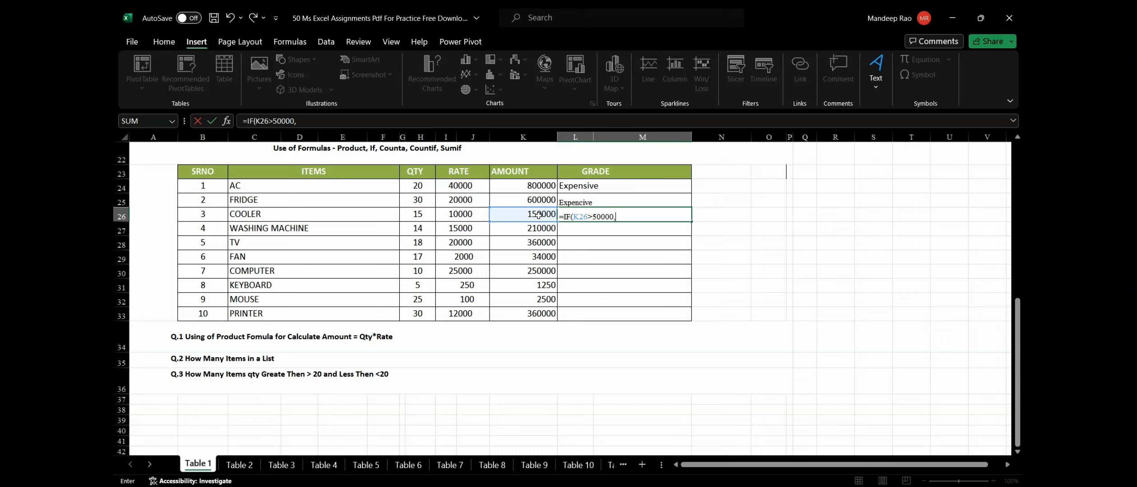
pyautogui.write(',"Expe')
pyautogui.write('s bu')
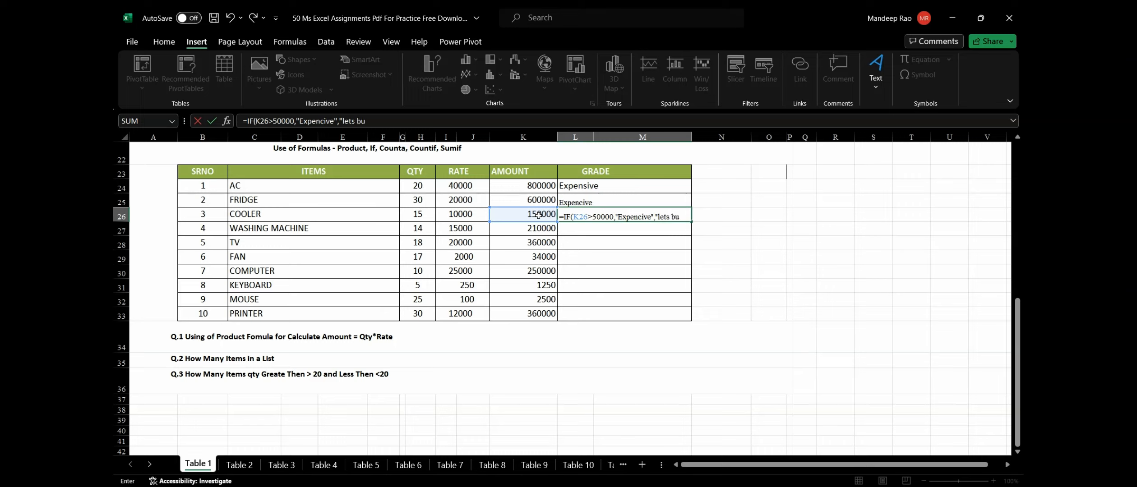
pyautogui.press('BackSpace')
pyautogui.press('BackSpace')
pyautogui.write('uy it "')
pyautogui.press('Return')
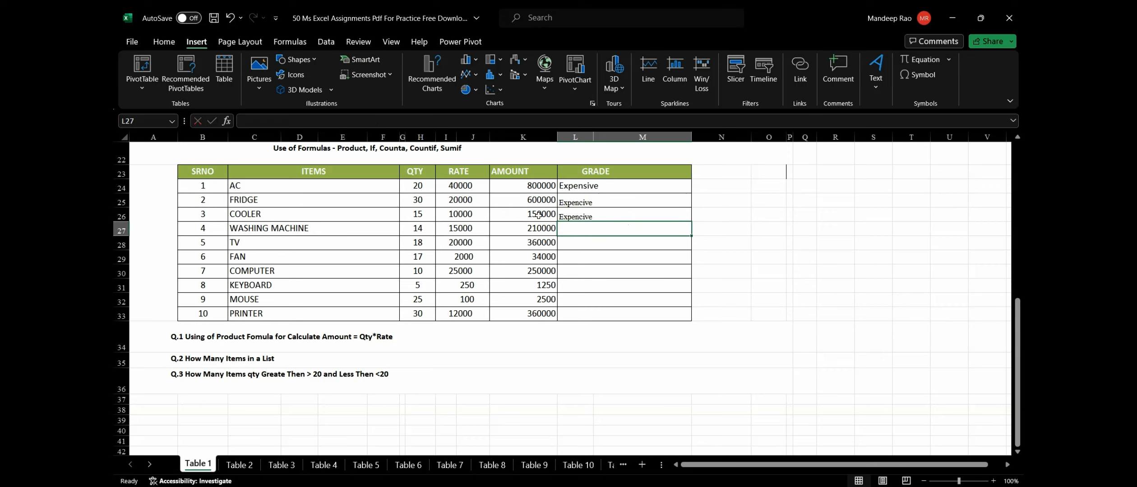
# Fill the COOLER grade formula down the GRADE column through the PRINTER row.
pyautogui.click(589, 216)
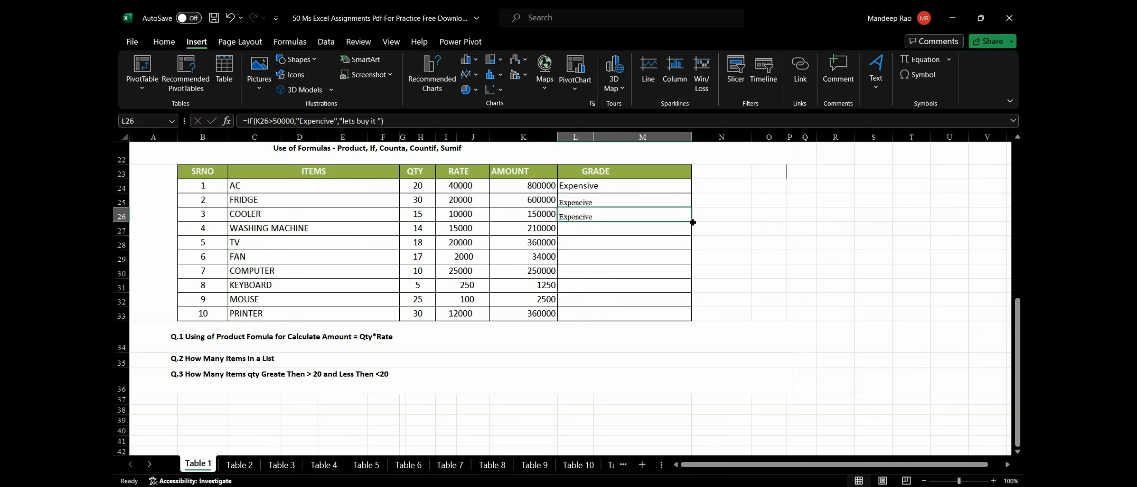
pyautogui.moveTo(694, 221); pyautogui.dragTo(693, 319)
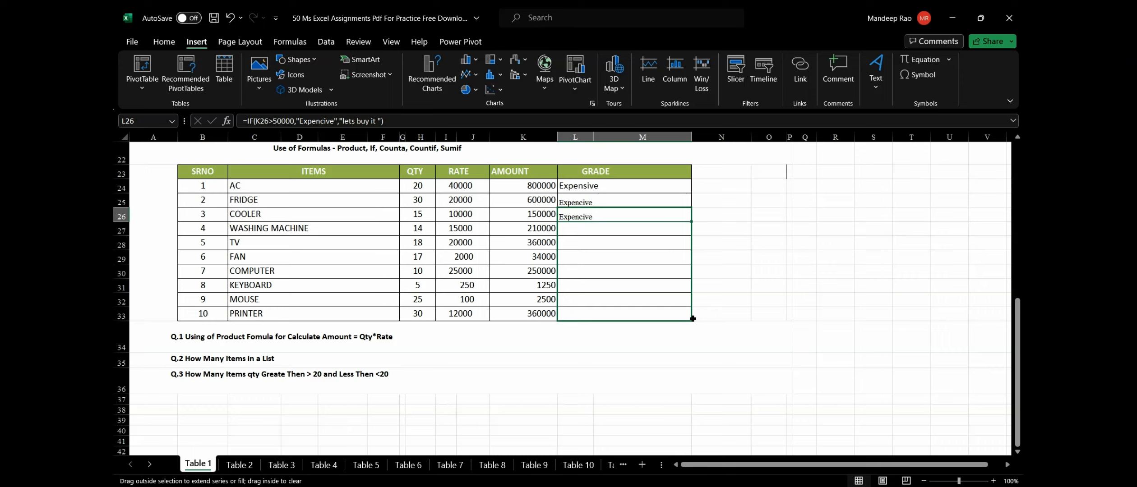
pyautogui.moveTo(693, 318); pyautogui.dragTo(693, 318)
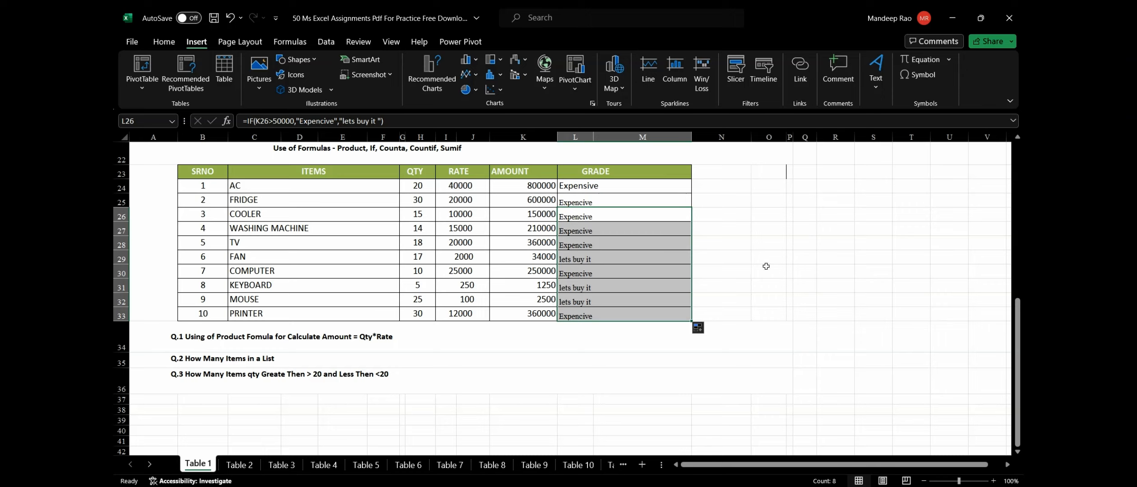
# Count the items in the list in cell K37 with COUNTA over the range C24:F33.
pyautogui.click(445, 397)
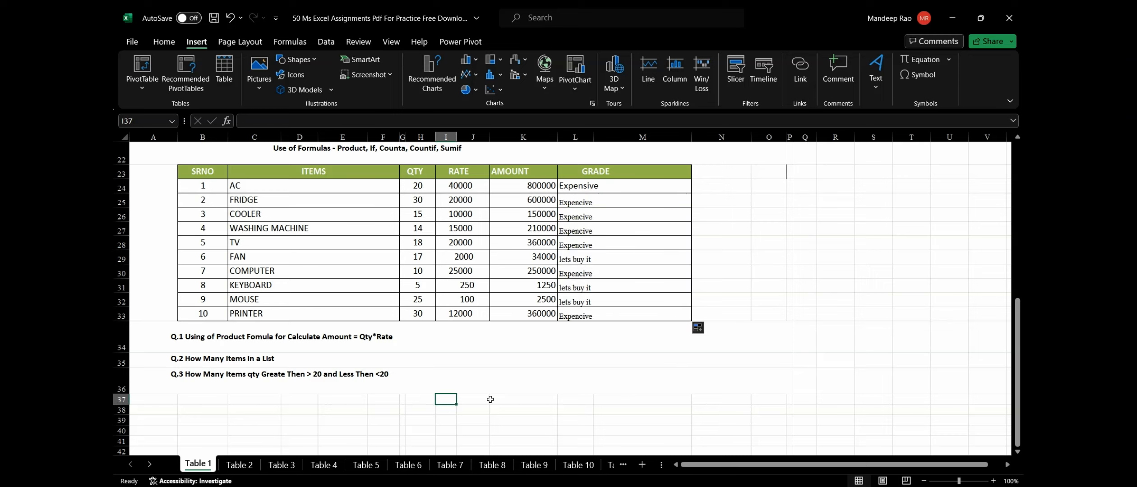
pyautogui.click(504, 399)
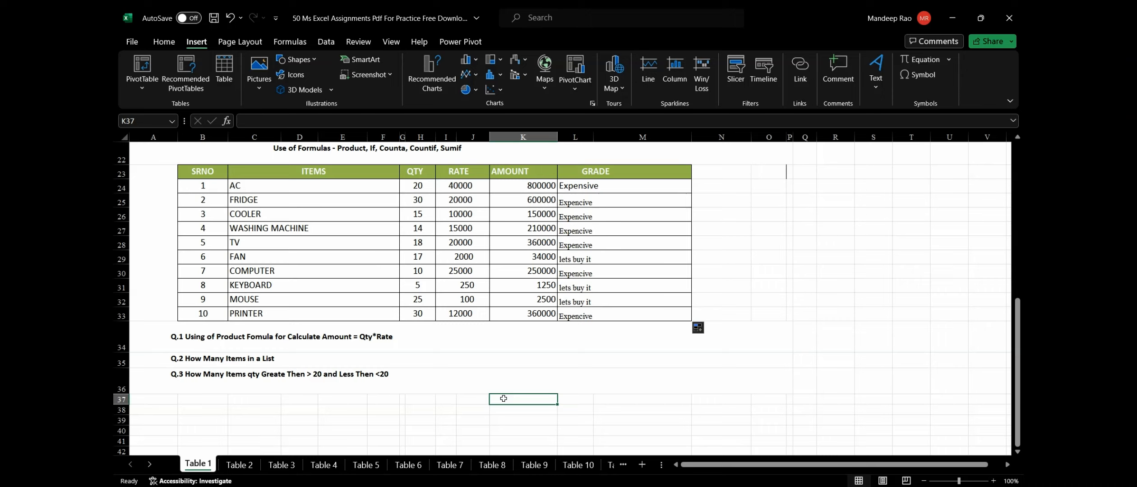
pyautogui.write('=')
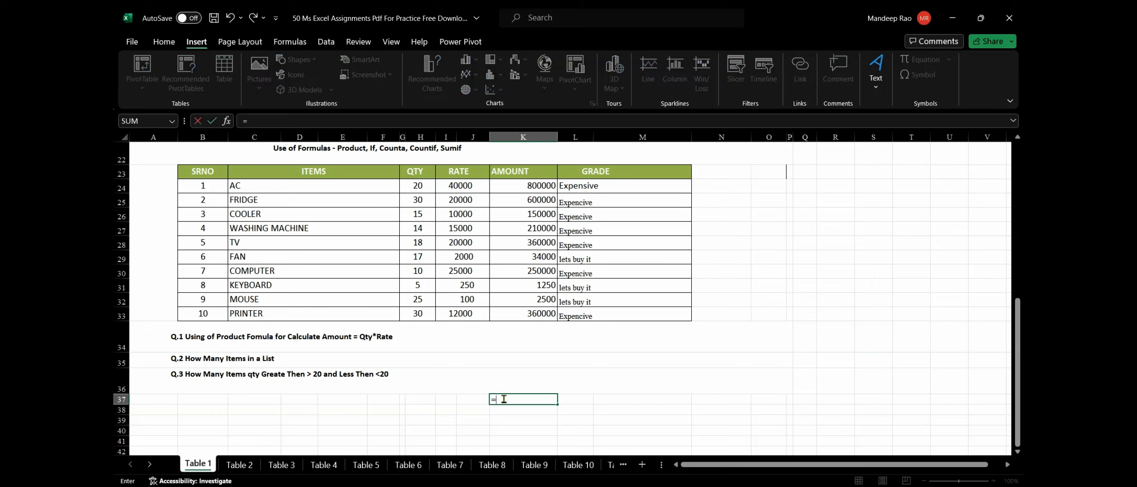
pyautogui.write('counta')
pyautogui.press('Tab')
pyautogui.moveTo(299, 187); pyautogui.dragTo(298, 311)
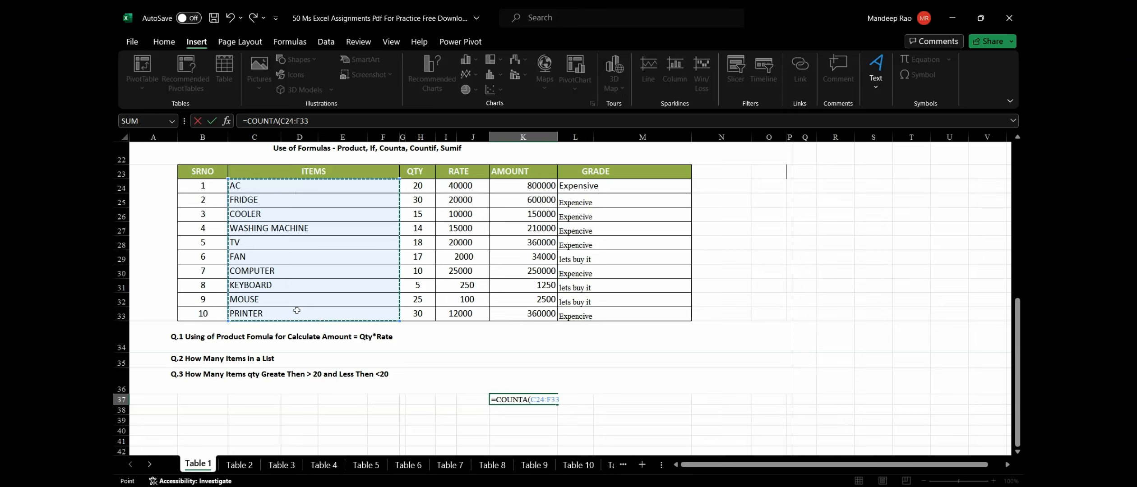
pyautogui.press('Return')
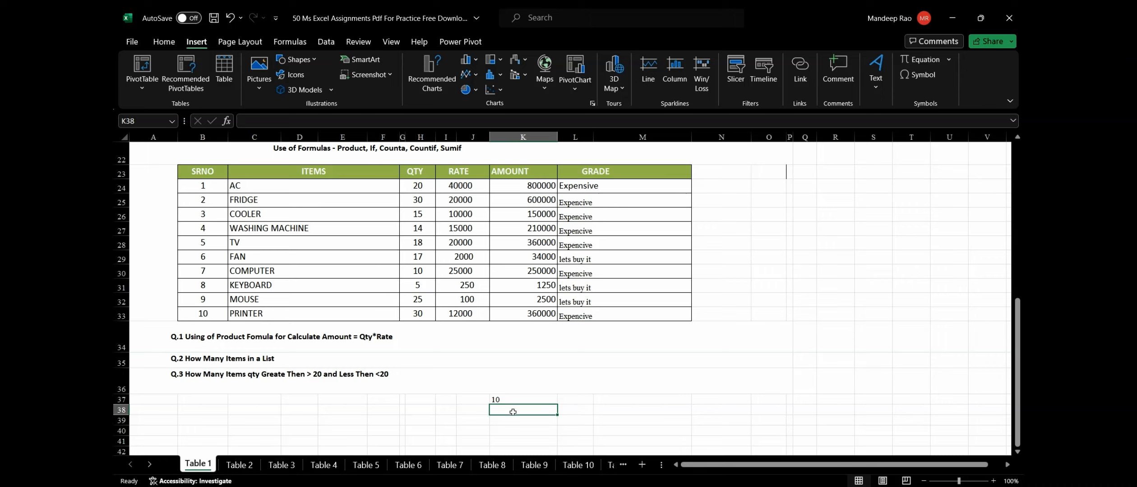
# Count the quantities greater than 20 in cell K38 with COUNTIF over G24:H33 and the criterion ">20".
pyautogui.write('=')
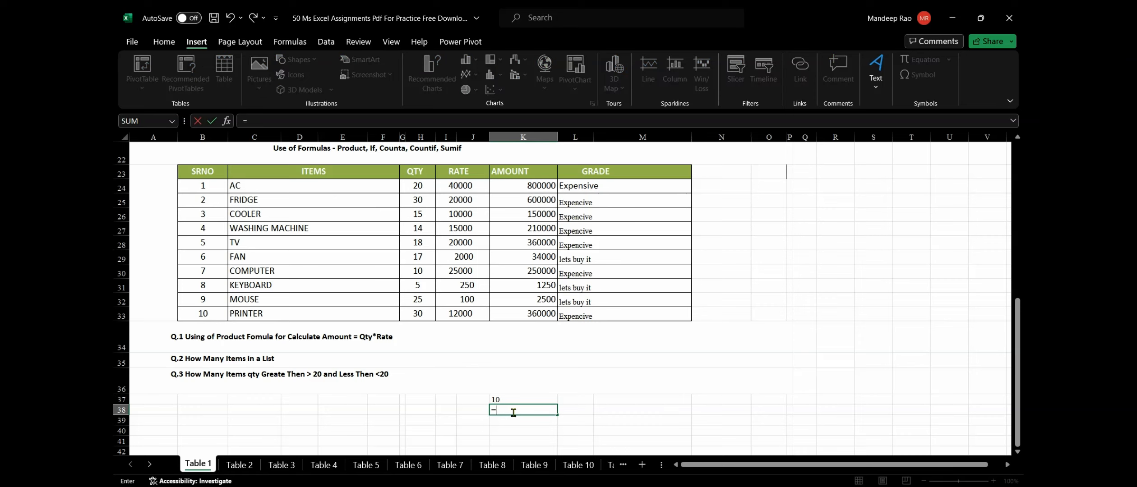
pyautogui.write('countif')
pyautogui.press('Tab')
pyautogui.click(426, 185)
pyautogui.moveTo(425, 184); pyautogui.dragTo(423, 321)
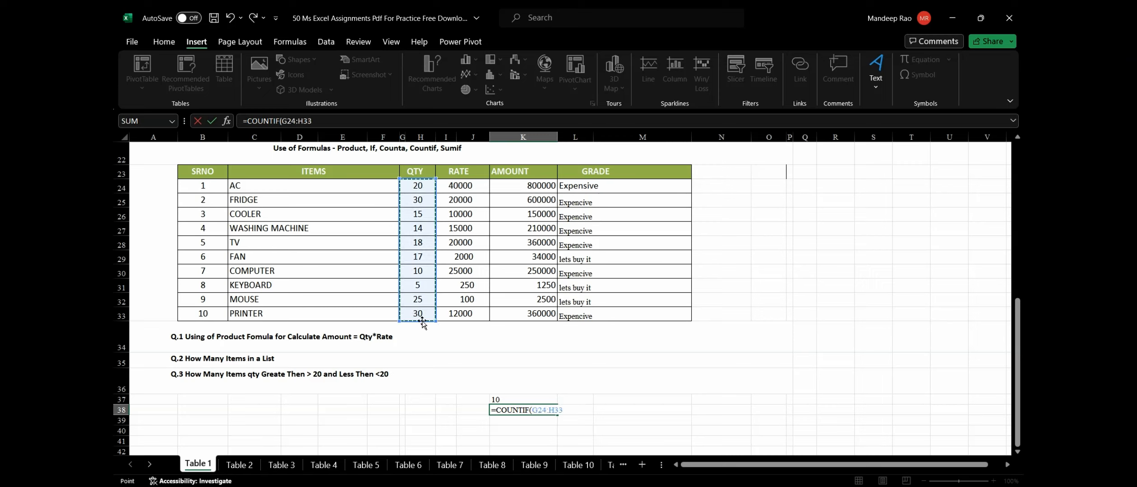
pyautogui.write(',')
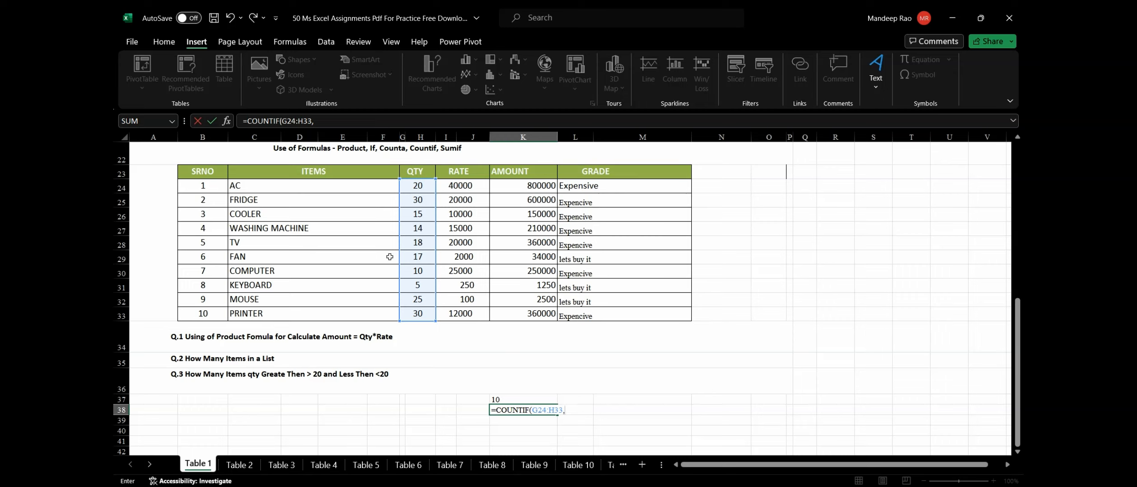
pyautogui.write('">20"')
pyautogui.press('Return')
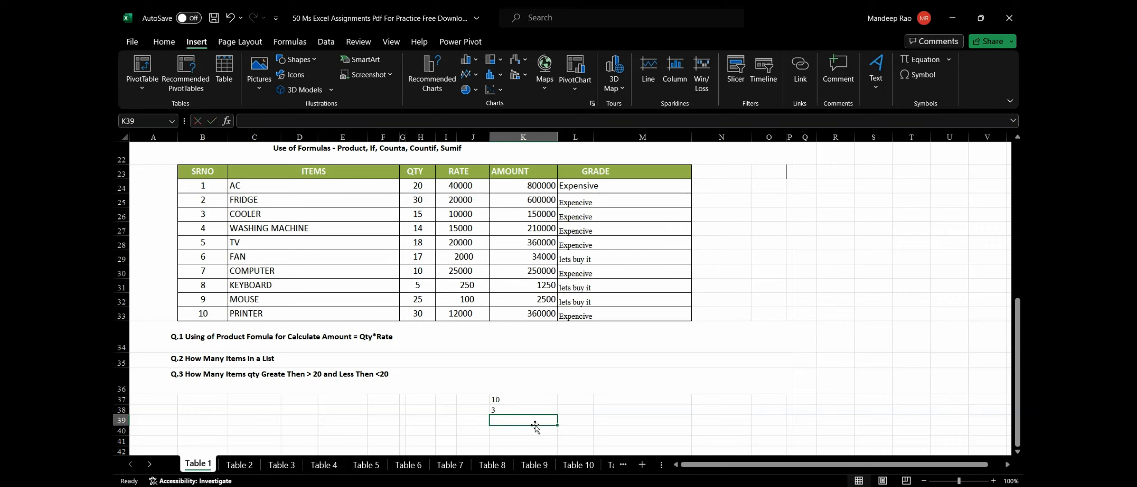
# Count the quantities below 20 in cell K39 with COUNTIF over G24:H33 and the criterion "<20".
pyautogui.write('=count')
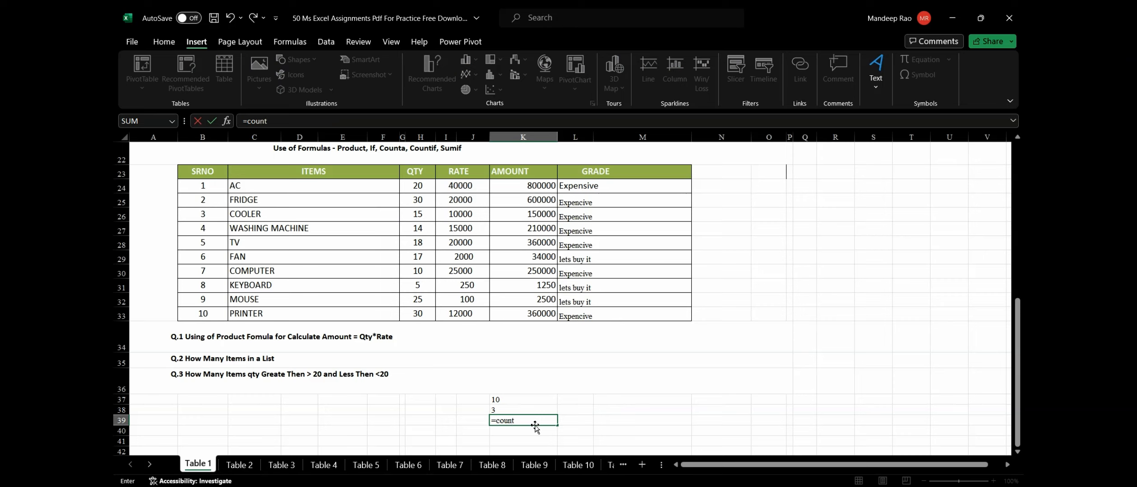
pyautogui.write('if')
pyautogui.press('Tab')
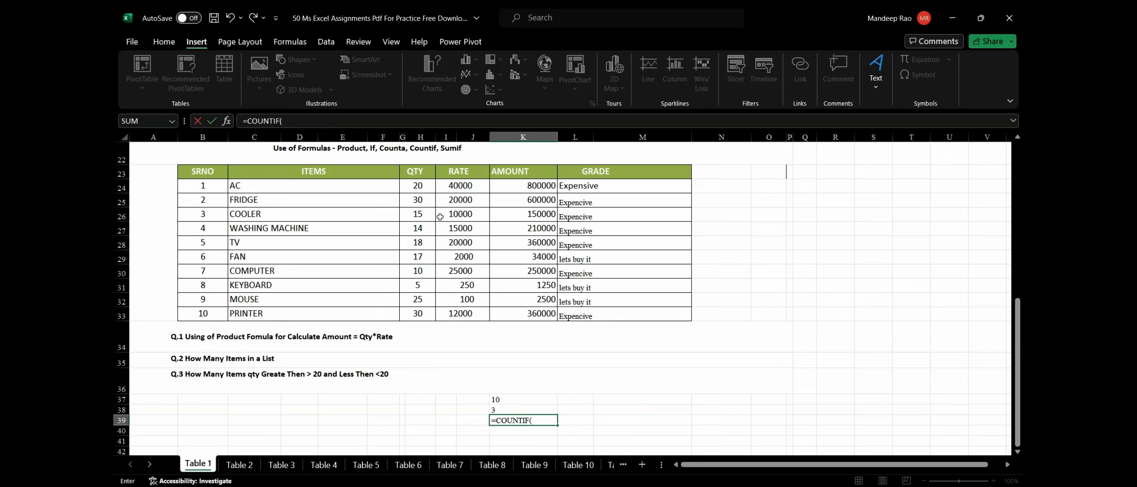
pyautogui.moveTo(427, 187); pyautogui.dragTo(422, 313)
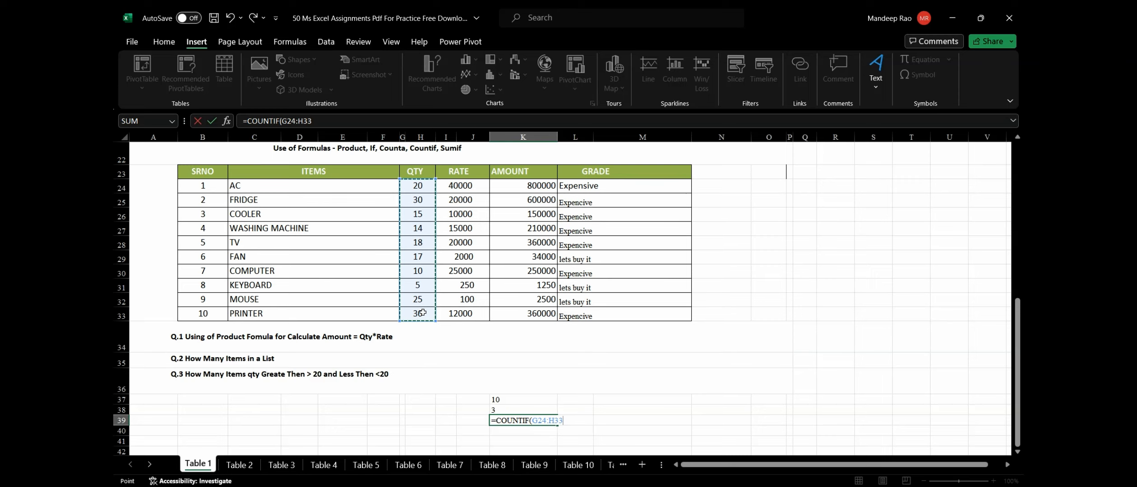
pyautogui.write(',')
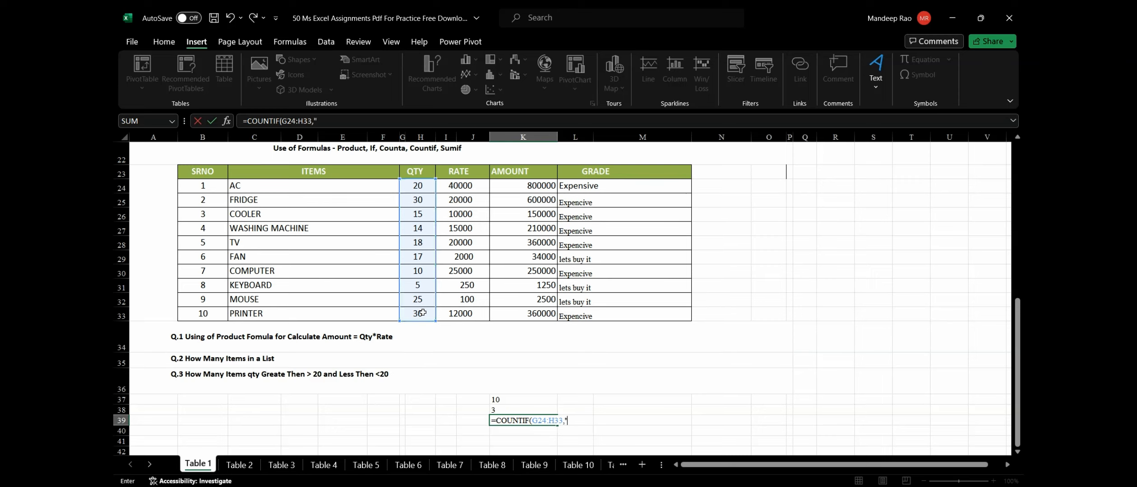
pyautogui.write('"<20"')
pyautogui.press('Return')
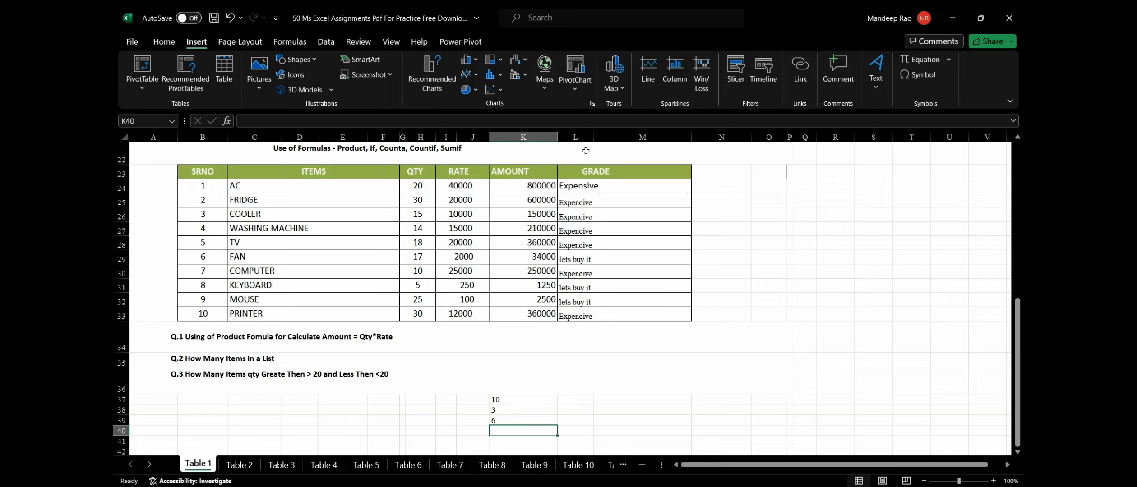
# Insert the picture WIN_20240318_13_49_52_Pro from the device's Camera Roll folder at cell K40.
pyautogui.click(265, 81)
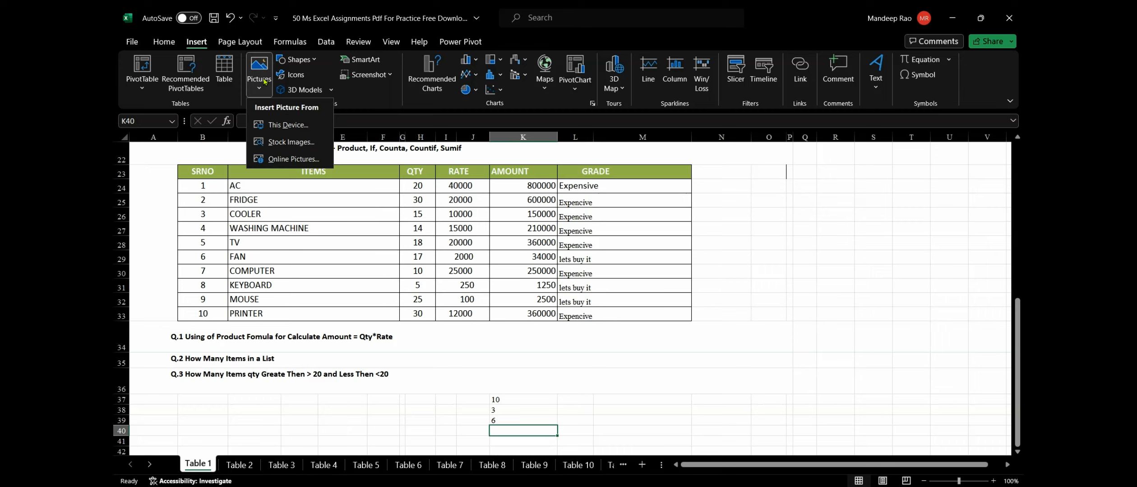
pyautogui.click(291, 125)
pyautogui.click(255, 121)
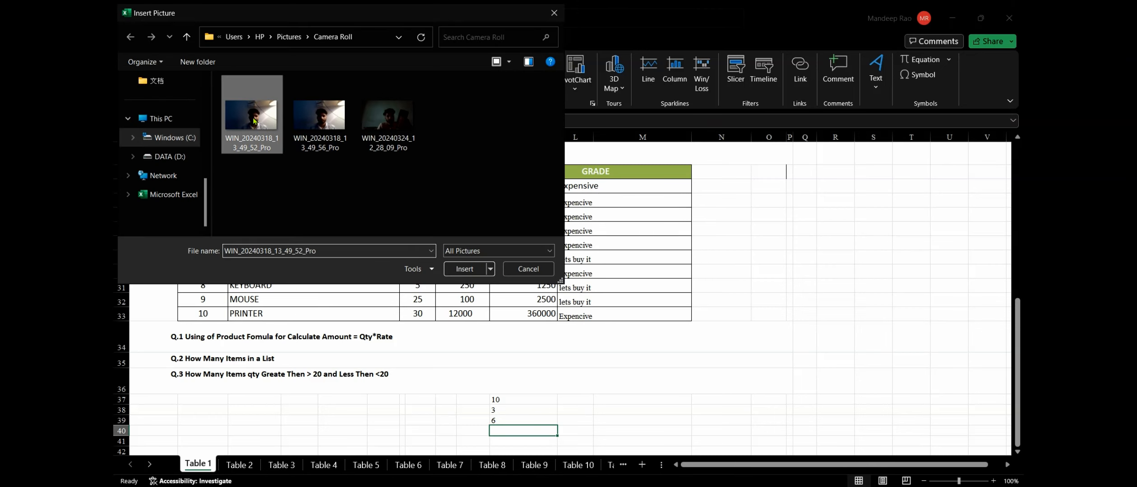
pyautogui.click(479, 268)
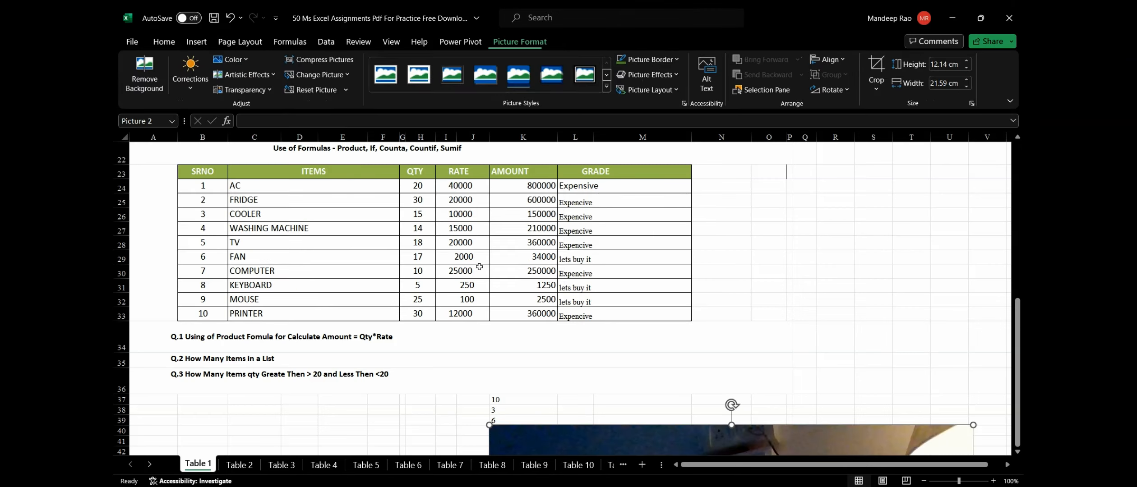
# Shrink the inserted picture proportionally to about 9.9 cm high and 17.6 cm wide.
pyautogui.moveTo(780, 224); pyautogui.dragTo(738, 333)
pyautogui.rightClick(737, 333)
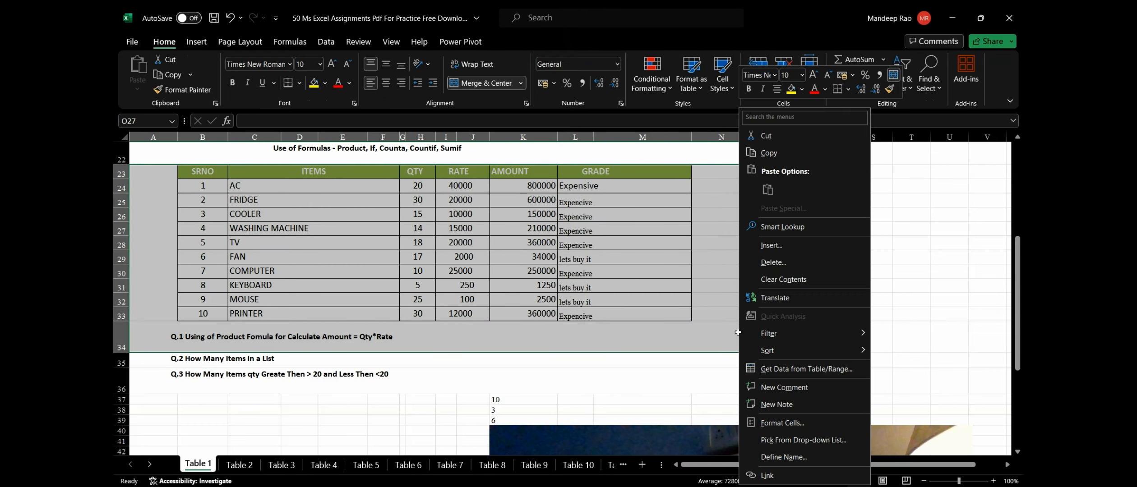
pyautogui.scroll(-5, 738, 333)
pyautogui.click(835, 320)
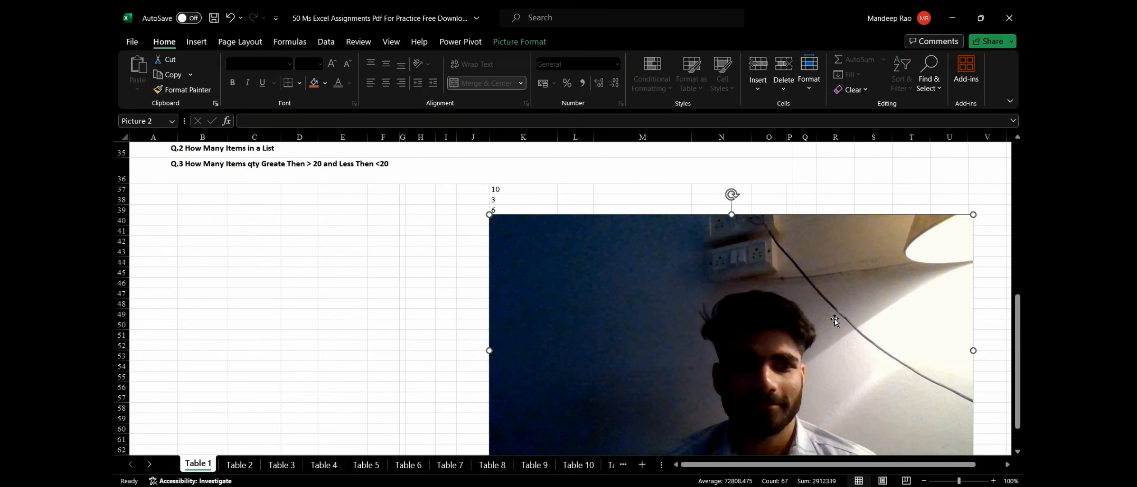
pyautogui.moveTo(973, 215); pyautogui.dragTo(787, 265)
pyautogui.click(509, 43)
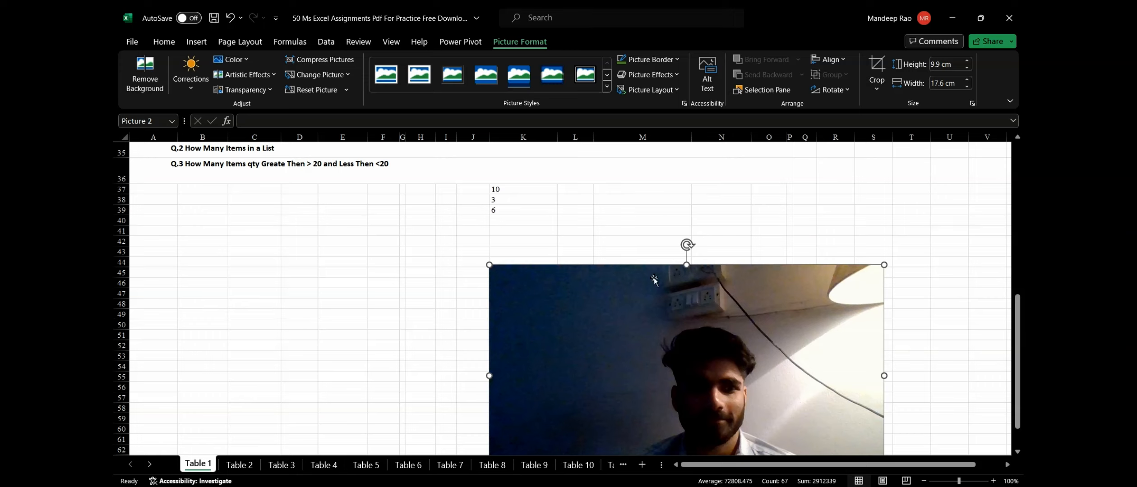
pyautogui.scroll(-2, 651, 324)
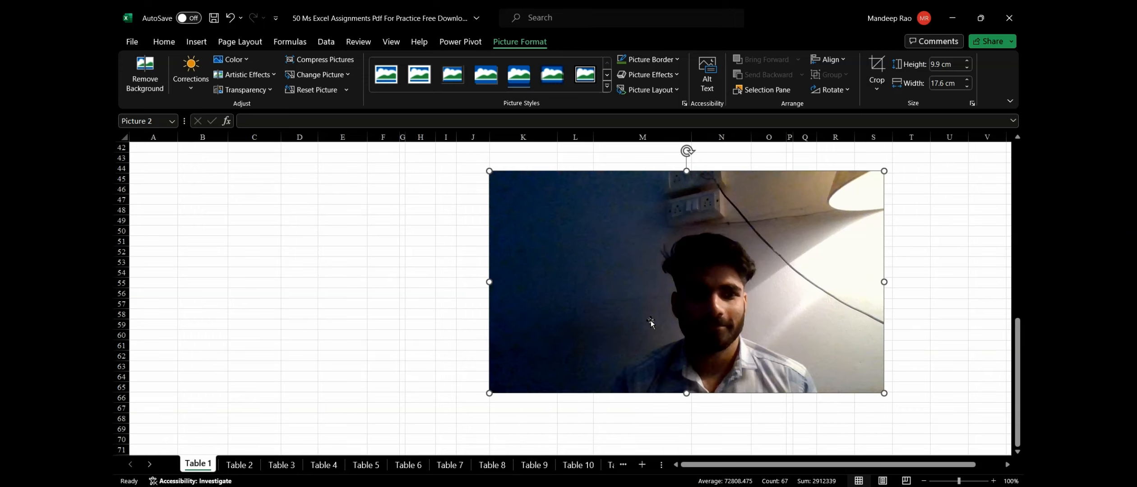
# Reduce the picture's height to 8.9 cm, keeping its proportions.
pyautogui.click(968, 67)
pyautogui.click(967, 67)
pyautogui.click(967, 67)
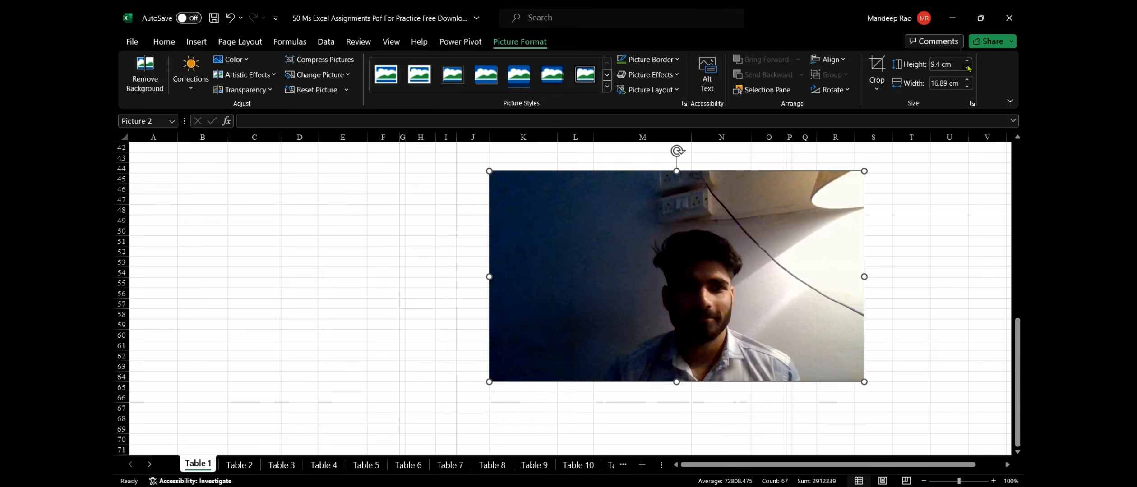
pyautogui.click(967, 67)
pyautogui.click(967, 68)
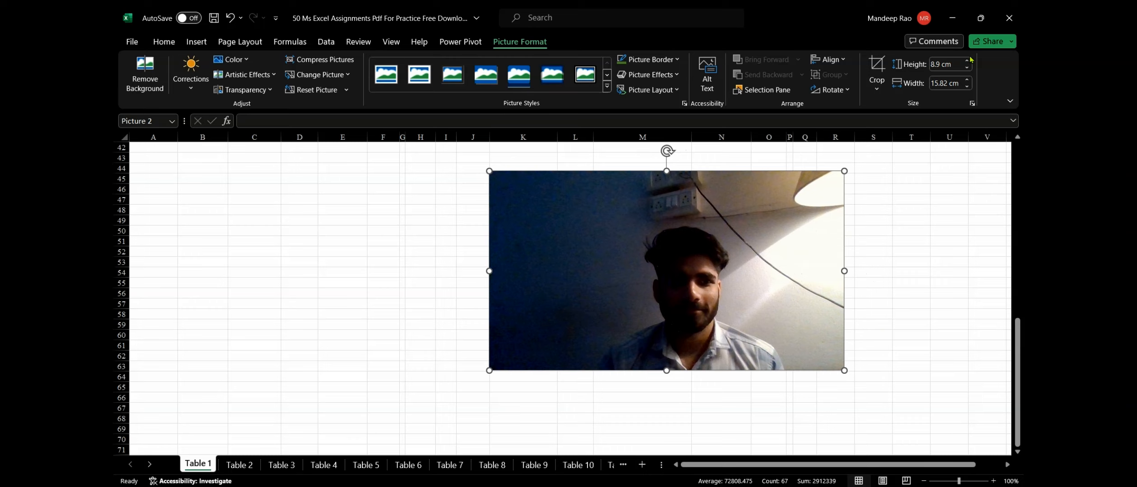
# Enlarge the picture proportionally to a height of 9.9 cm.
pyautogui.click(968, 61)
pyautogui.click(968, 61)
pyautogui.click(969, 61)
pyautogui.click(968, 61)
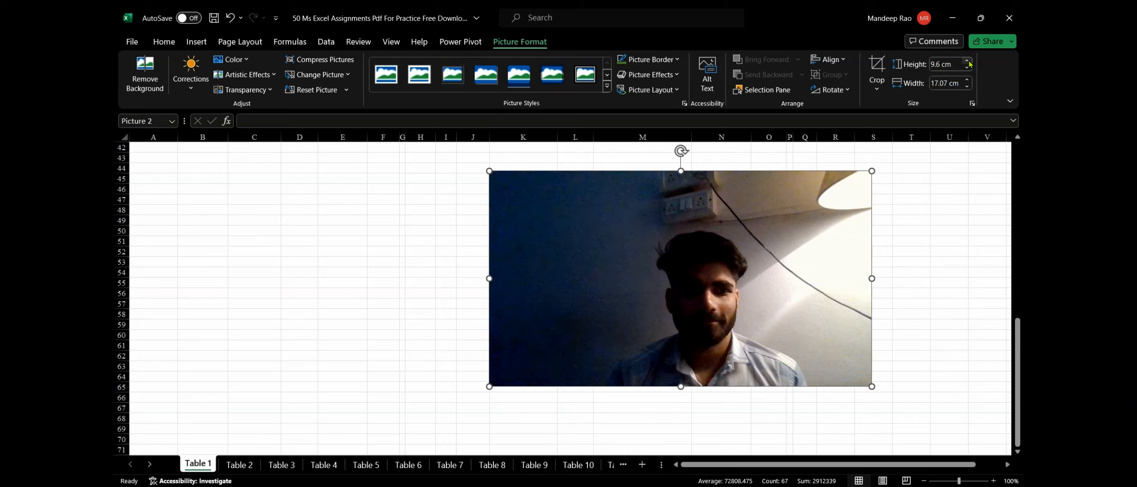
pyautogui.click(968, 61)
pyautogui.click(968, 60)
pyautogui.click(968, 61)
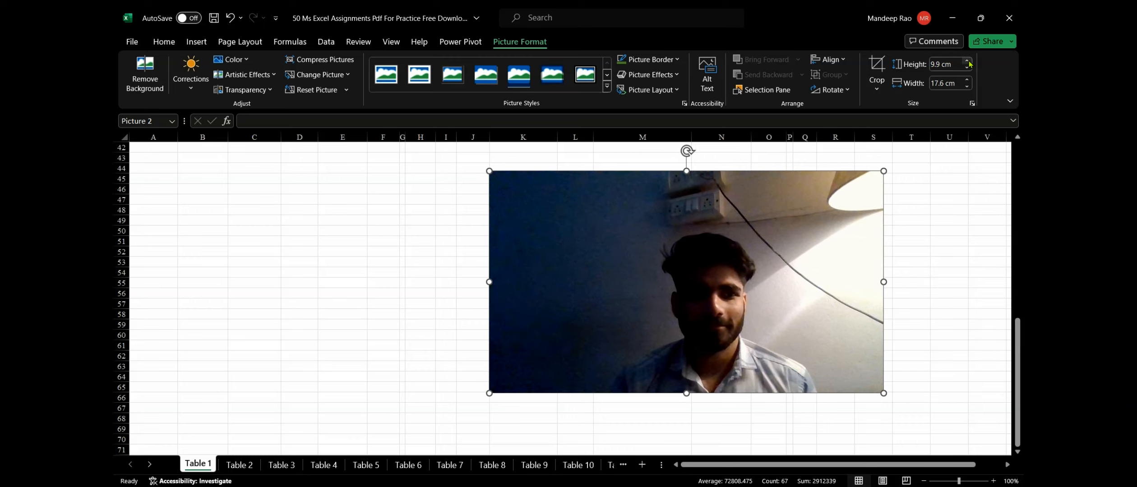
# Crop the picture around the person to about 8.88 cm high and 8.62 cm wide.
pyautogui.click(878, 72)
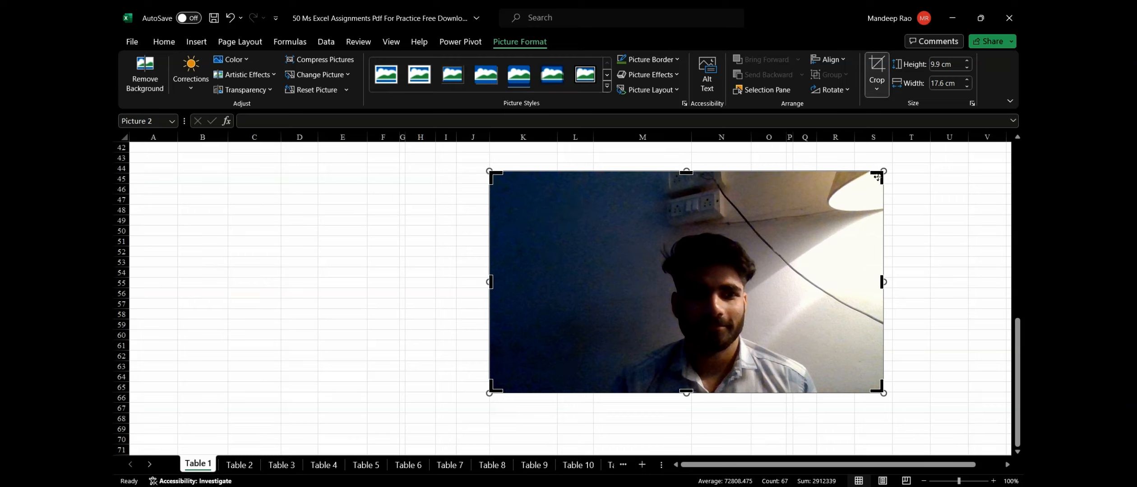
pyautogui.moveTo(878, 178); pyautogui.dragTo(808, 203)
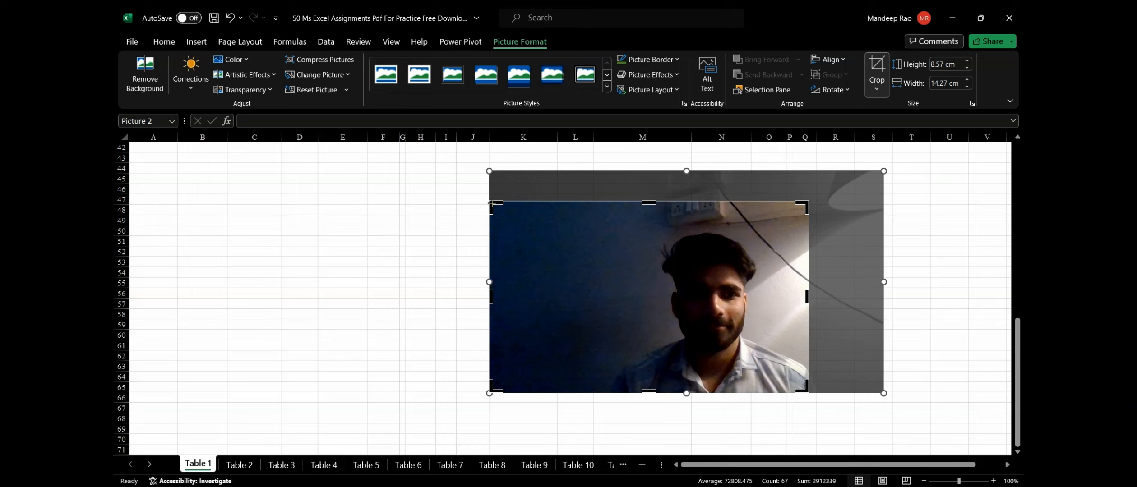
pyautogui.moveTo(492, 203); pyautogui.dragTo(616, 194)
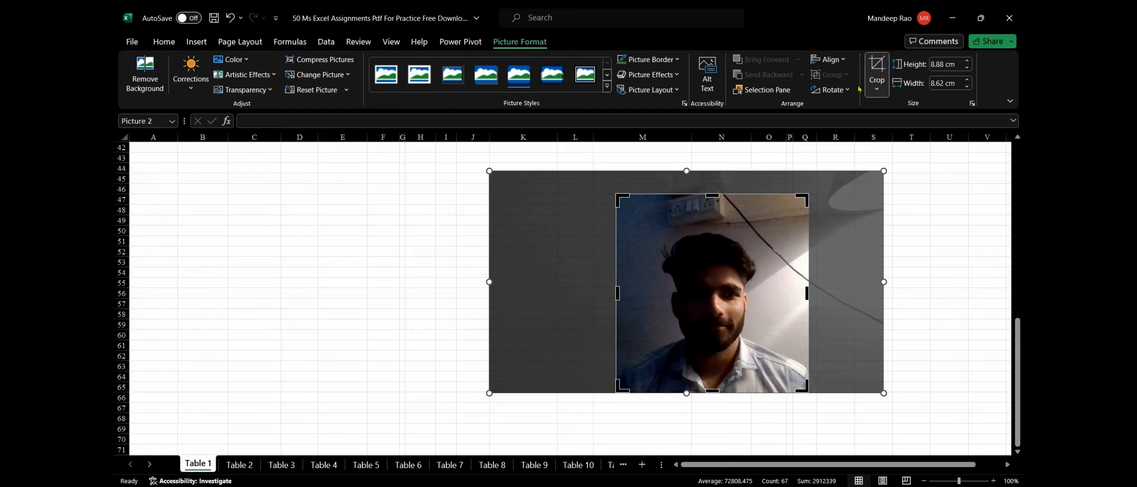
pyautogui.click(877, 70)
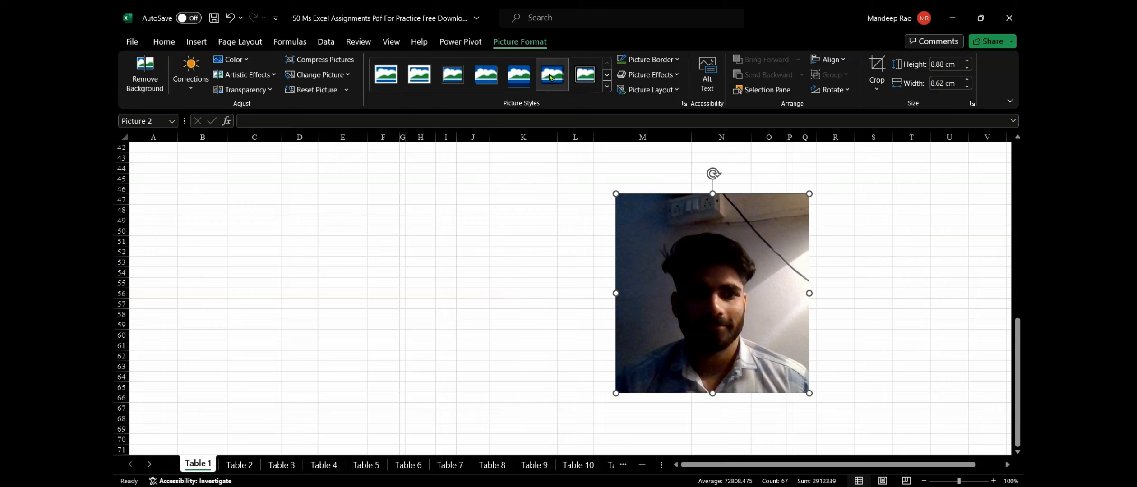
# Apply the rounded-corner reflection style to the picture and recolor it in black and white.
pyautogui.click(521, 79)
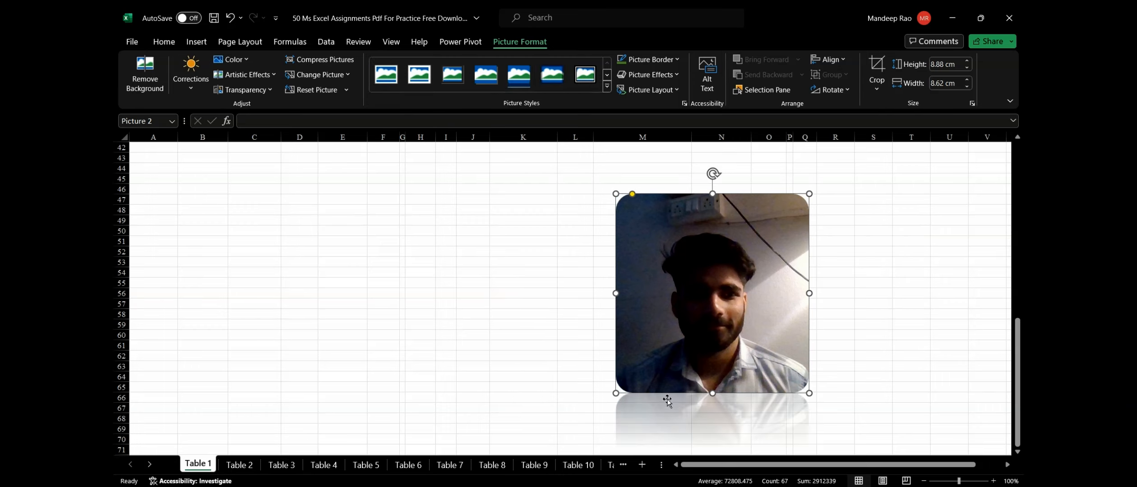
pyautogui.click(232, 60)
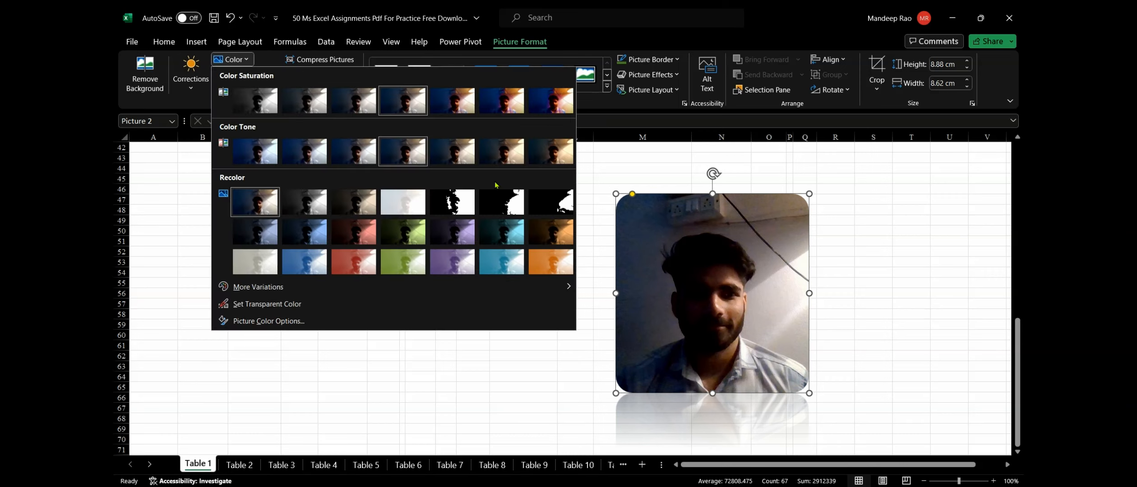
pyautogui.click(466, 206)
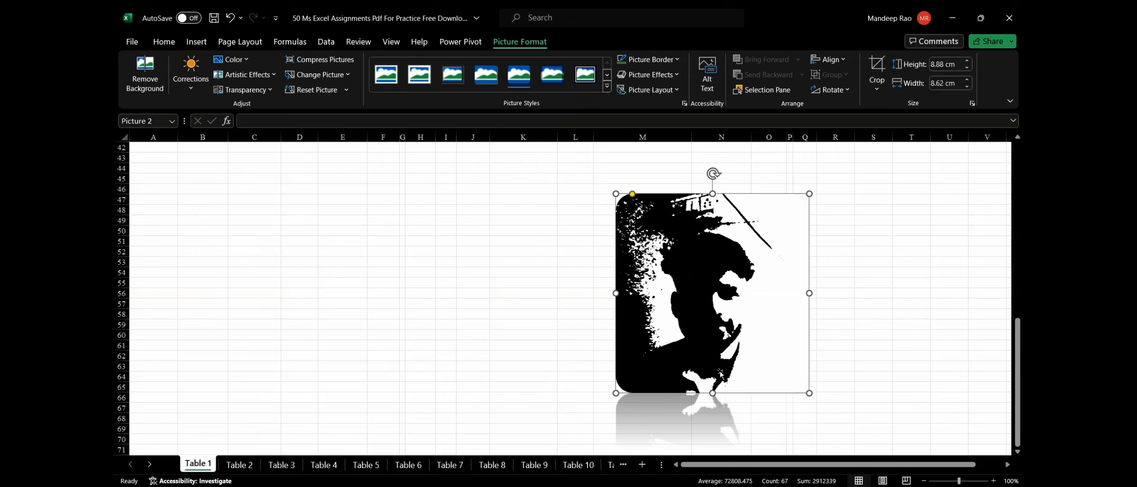
# Draw a rectangle with one rounded and one snipped top corner, about 5.14 by 7.64 cm, beside the items table in columns O to T.
pyautogui.scroll(7, 548, 244)
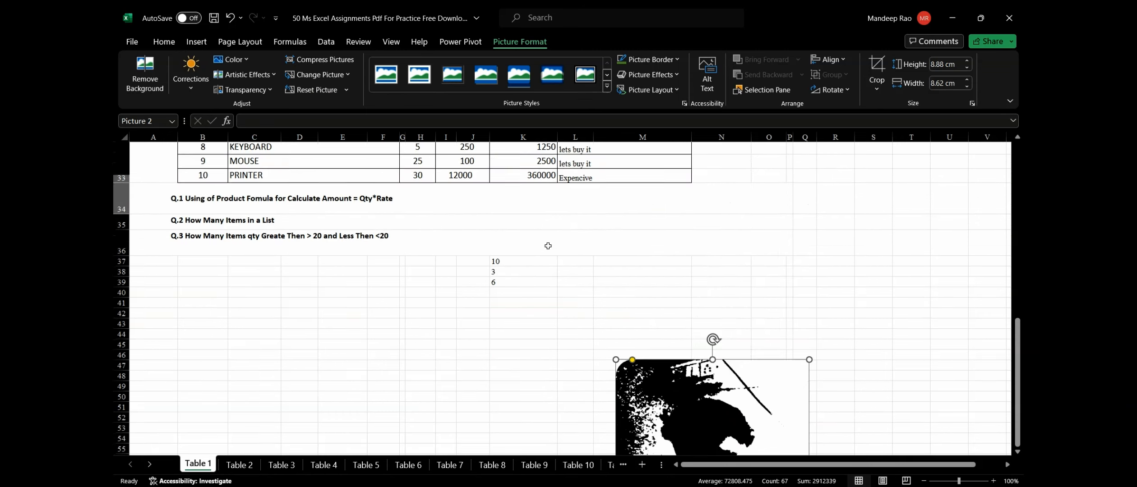
pyautogui.click(196, 41)
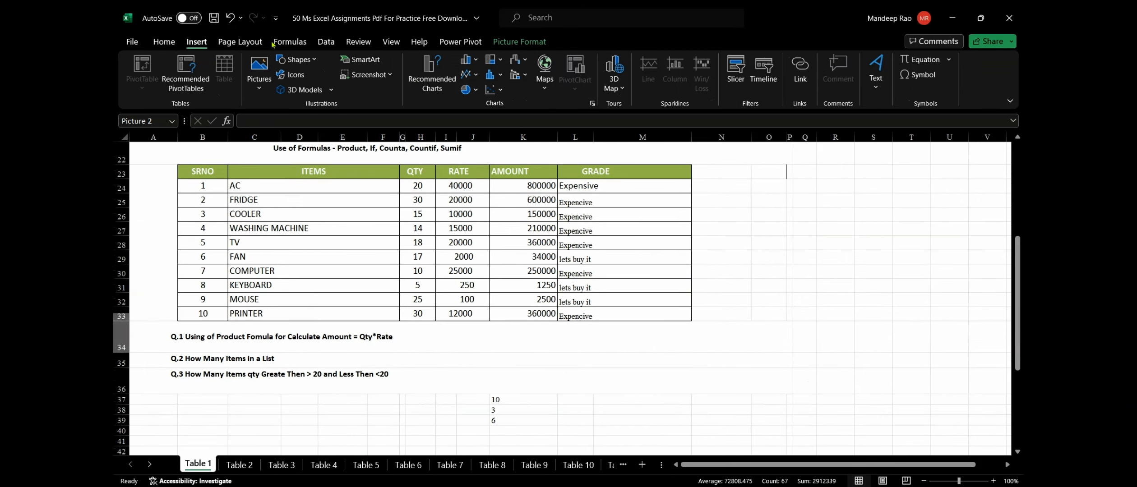
pyautogui.click(312, 63)
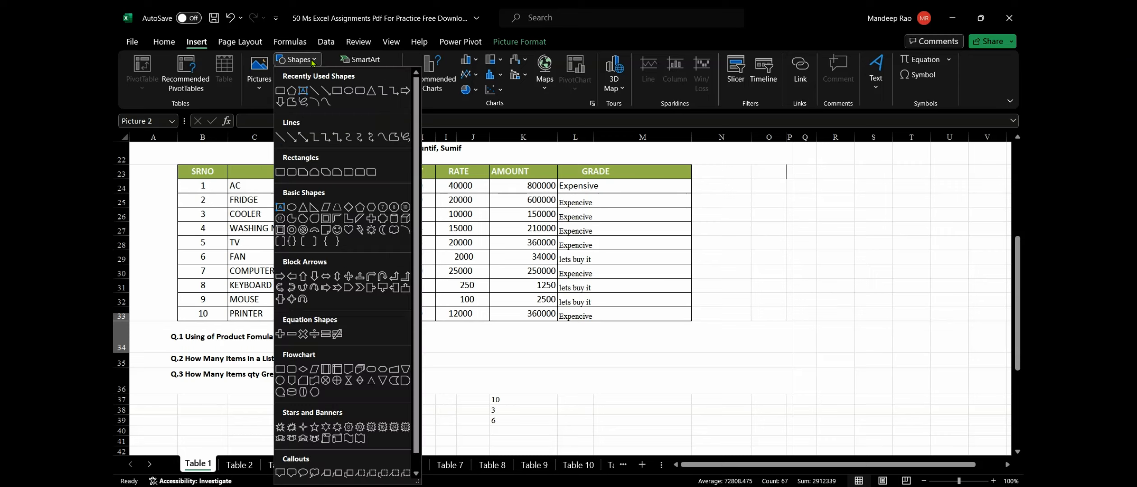
pyautogui.click(338, 171)
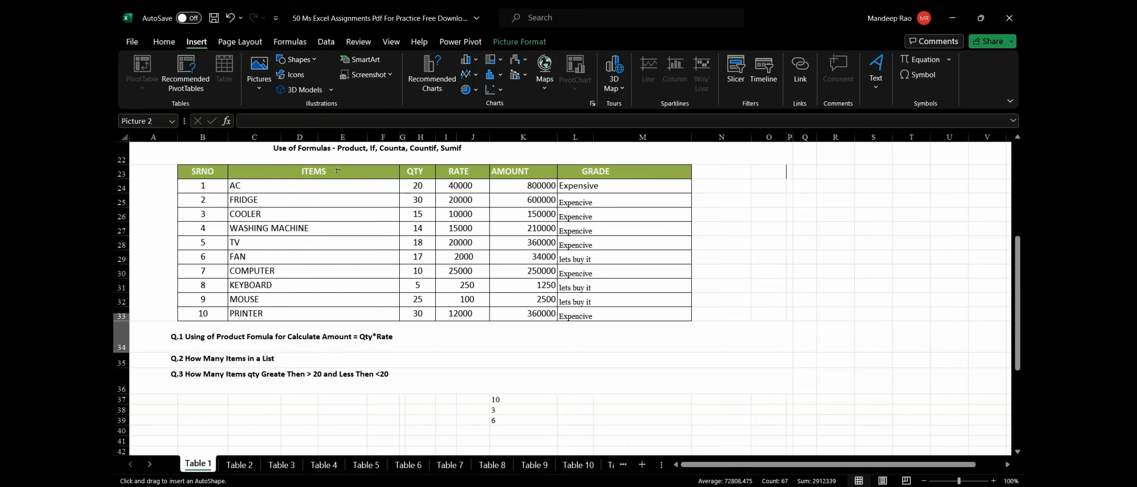
pyautogui.moveTo(771, 236); pyautogui.dragTo(943, 351)
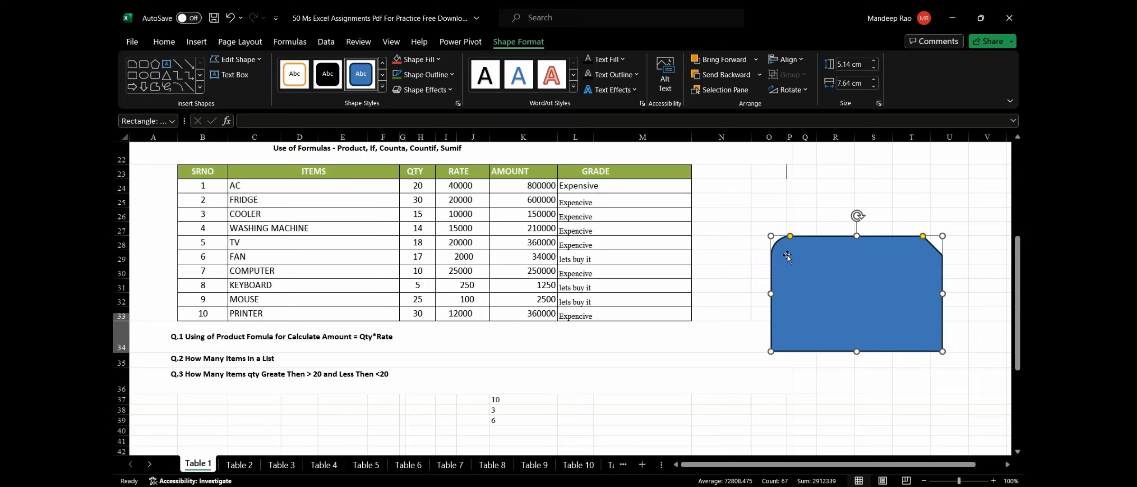
# Add the text "Tech charzers" to the shape and apply the red outlined WordArt style to it.
pyautogui.click(222, 75)
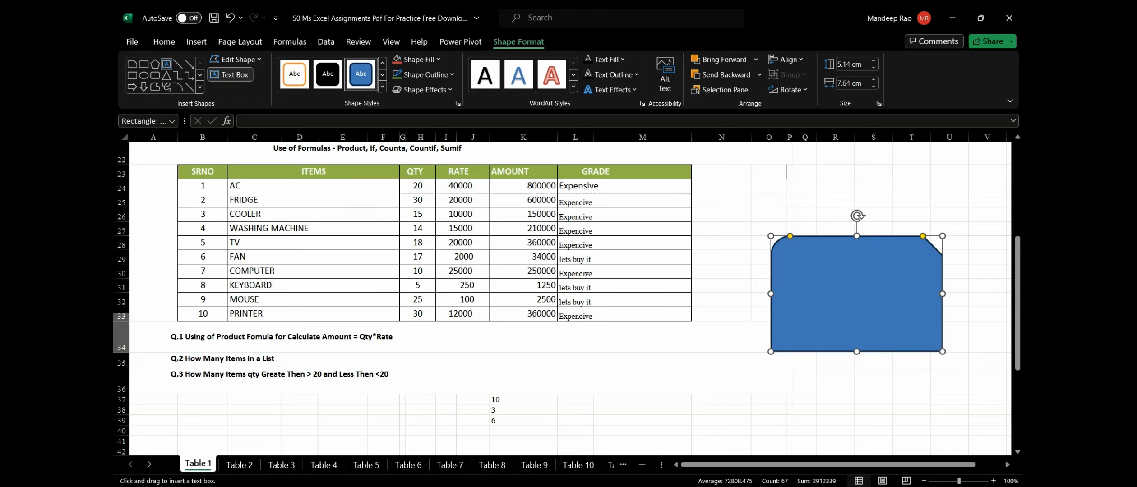
pyautogui.click(791, 267)
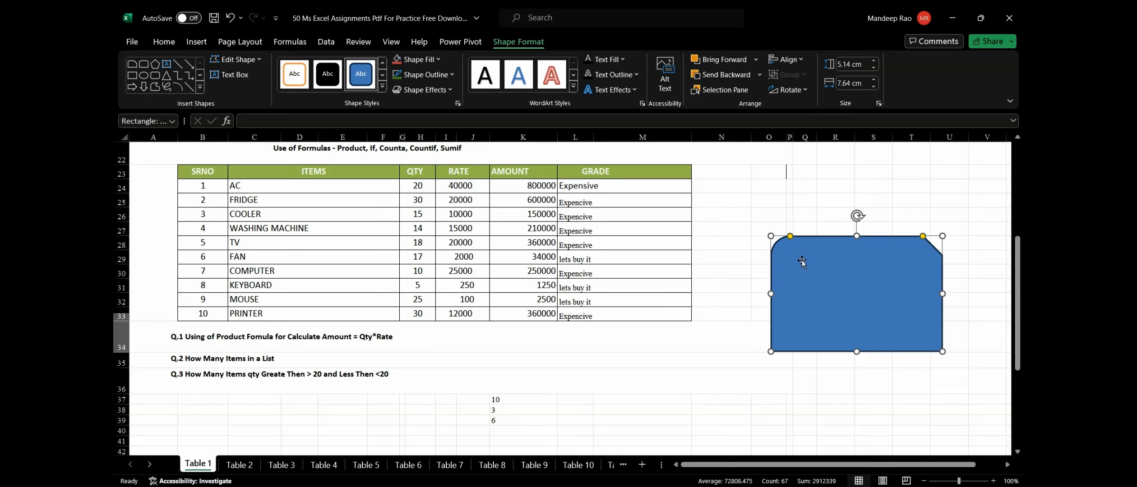
pyautogui.click(228, 78)
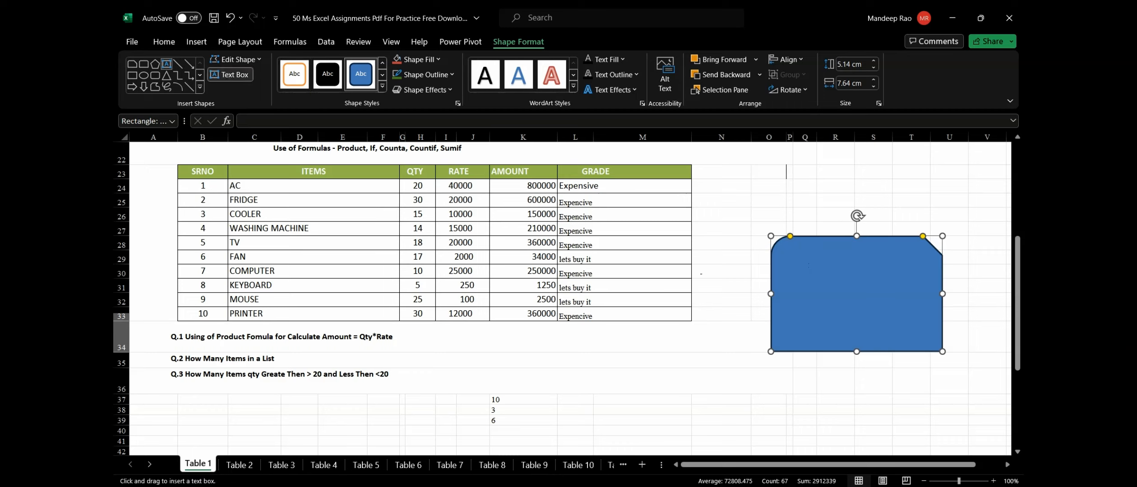
pyautogui.click(796, 265)
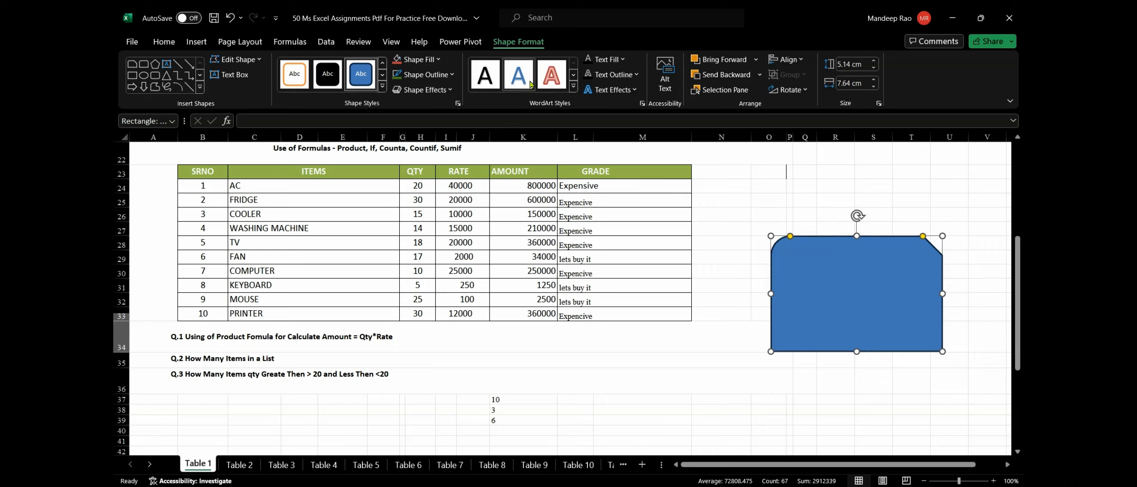
pyautogui.click(558, 73)
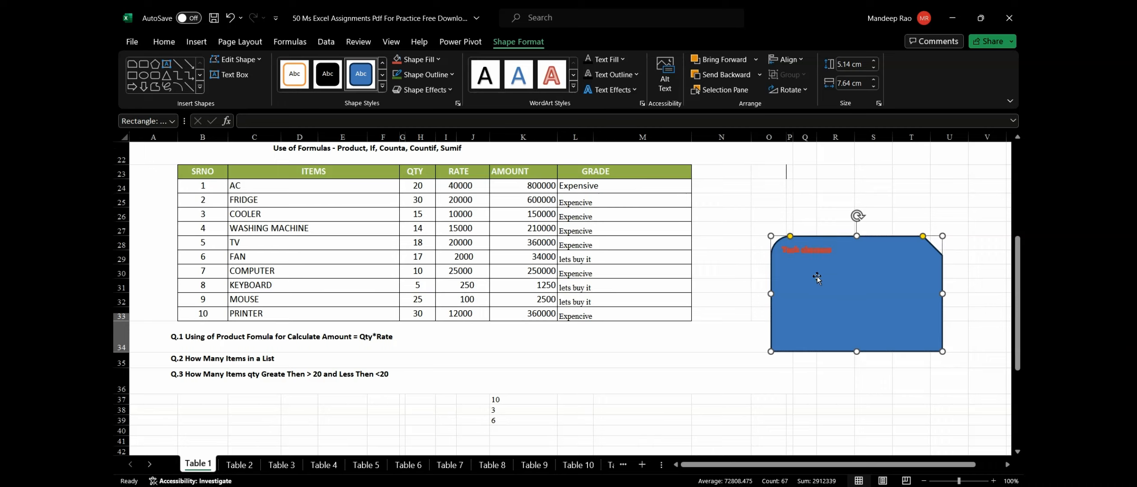
# Apply the black preset shape style to the rectangle beside the items table.
pyautogui.scroll(7, 813, 275)
pyautogui.scroll(-7, 818, 279)
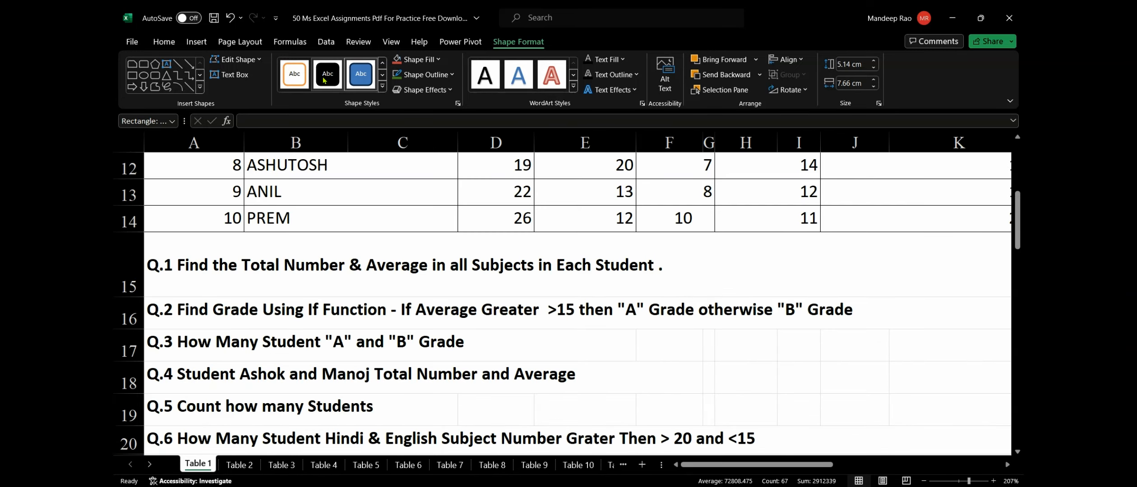
pyautogui.click(324, 80)
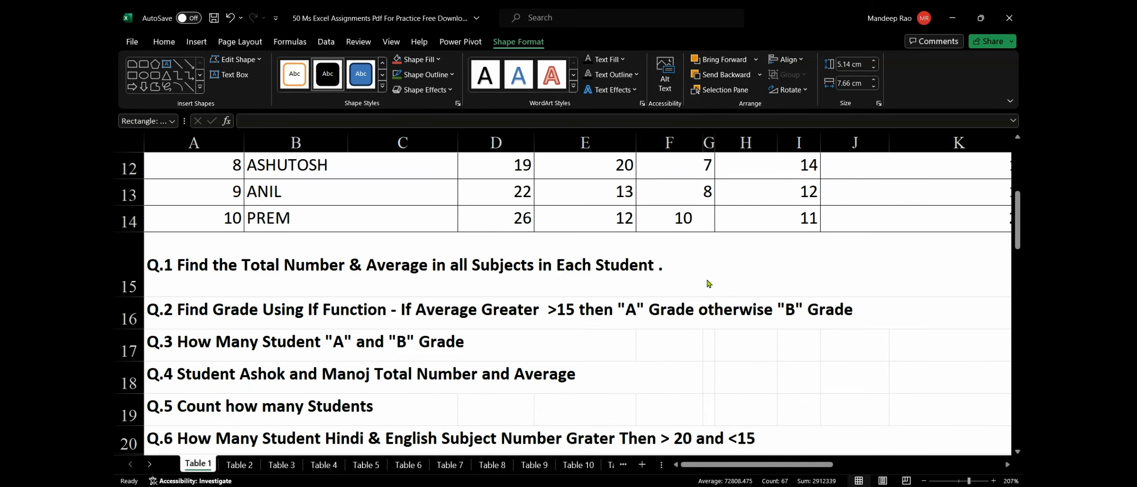
pyautogui.scroll(-8, 716, 291)
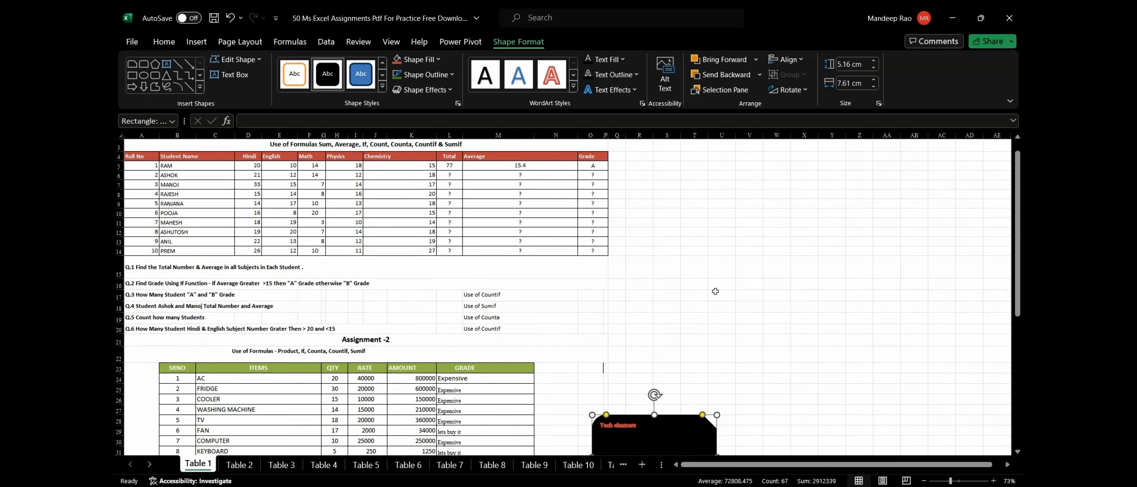
pyautogui.scroll(6, 689, 382)
pyautogui.scroll(3, 687, 381)
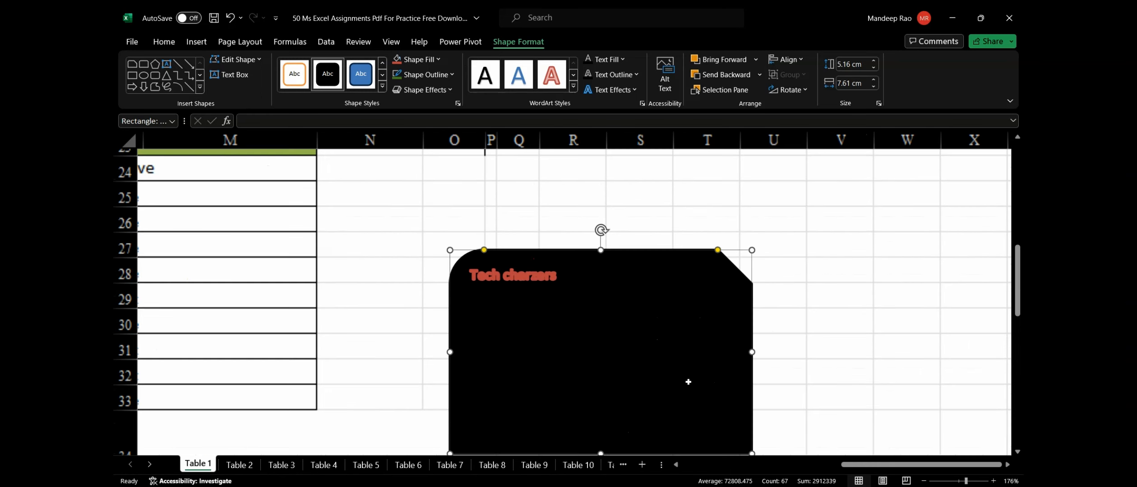
# Fill the shape with light purple and give its text the plain black WordArt style.
pyautogui.click(417, 59)
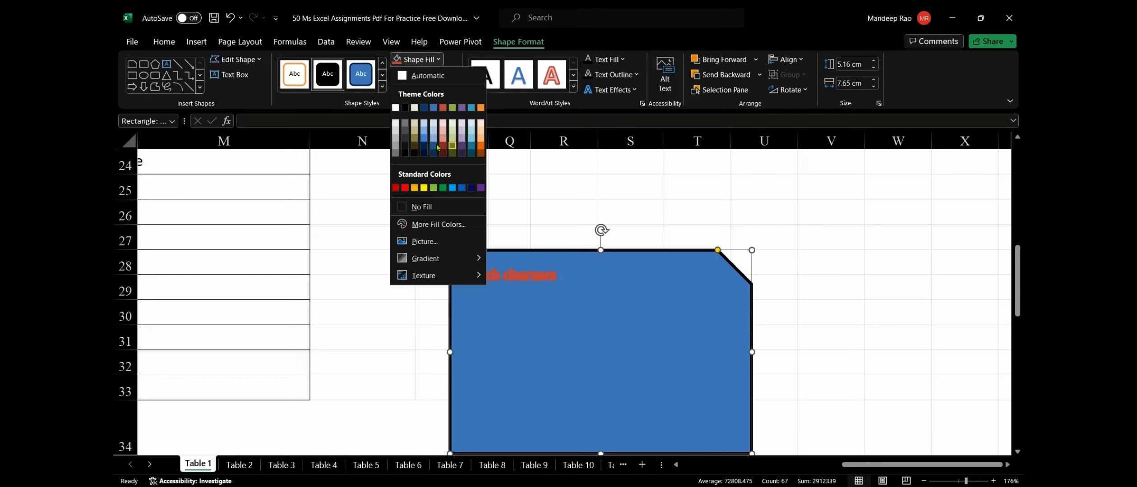
pyautogui.click(459, 138)
pyautogui.click(485, 74)
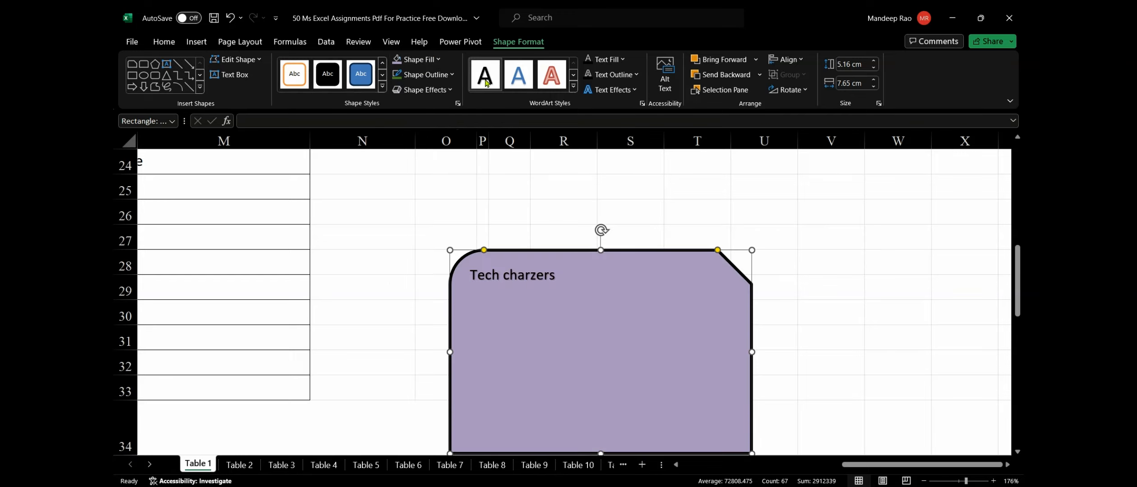
# Set the shape's height to 5.8 cm.
pyautogui.click(876, 65)
pyautogui.click(874, 62)
pyautogui.click(874, 62)
pyautogui.click(874, 62)
pyautogui.click(874, 62)
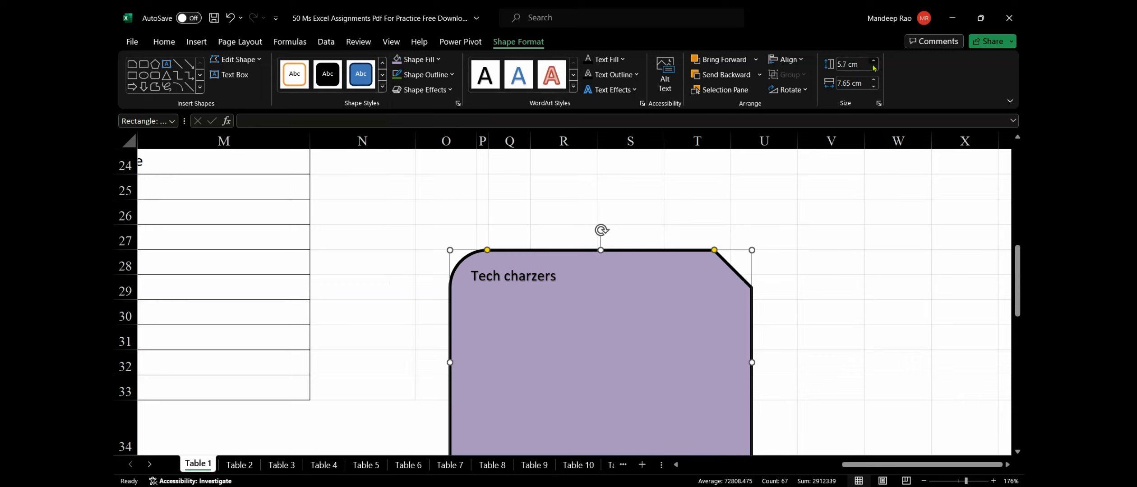
pyautogui.click(875, 62)
pyautogui.click(874, 62)
# Widen the shape to 9 cm.
pyautogui.click(874, 82)
pyautogui.click(874, 81)
pyautogui.click(874, 81)
pyautogui.click(875, 81)
pyautogui.click(874, 82)
pyautogui.click(874, 81)
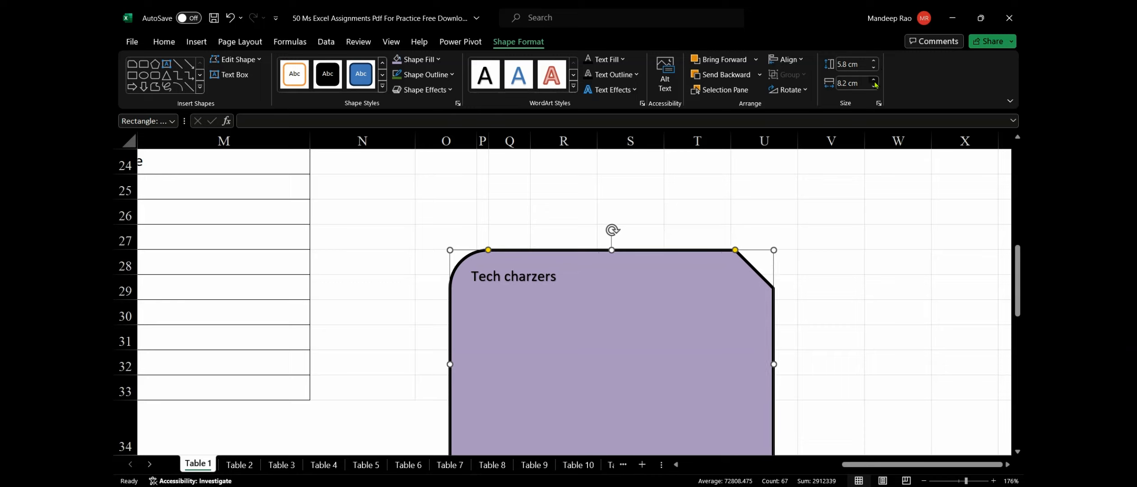
pyautogui.click(875, 81)
pyautogui.click(875, 81)
pyautogui.click(874, 82)
pyautogui.click(874, 81)
pyautogui.click(874, 81)
pyautogui.click(874, 81)
pyautogui.click(874, 82)
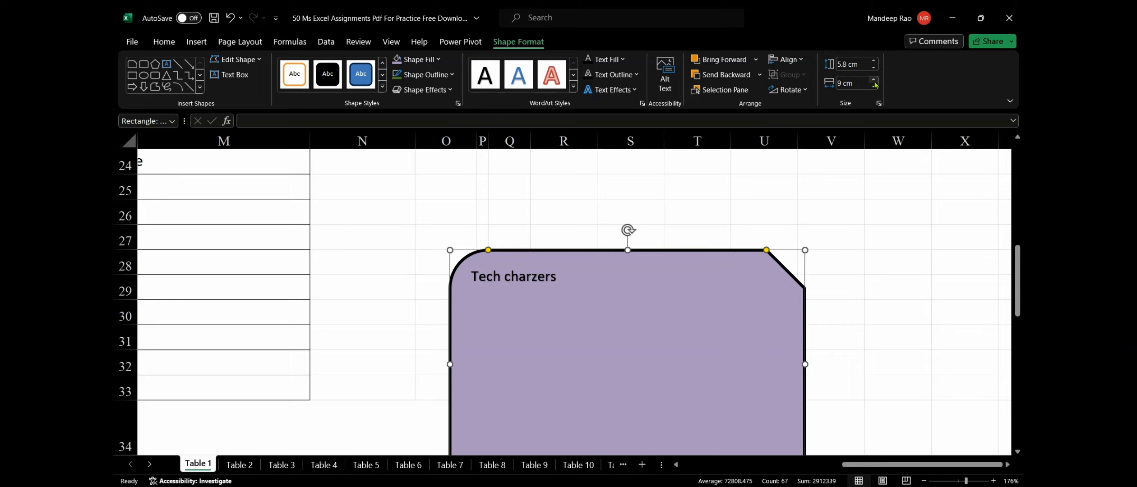
# Reduce the shape's width to 8.1 cm.
pyautogui.click(874, 87)
pyautogui.click(874, 87)
pyautogui.click(874, 87)
pyautogui.click(874, 87)
pyautogui.click(874, 87)
pyautogui.click(874, 87)
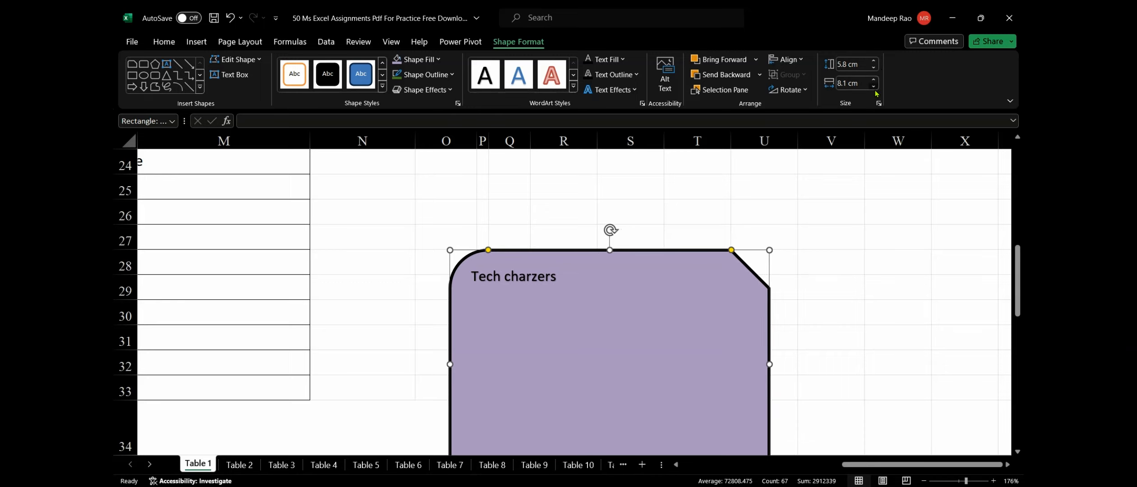
# Set the shape's width to 7.8 cm.
pyautogui.click(875, 87)
pyautogui.click(875, 87)
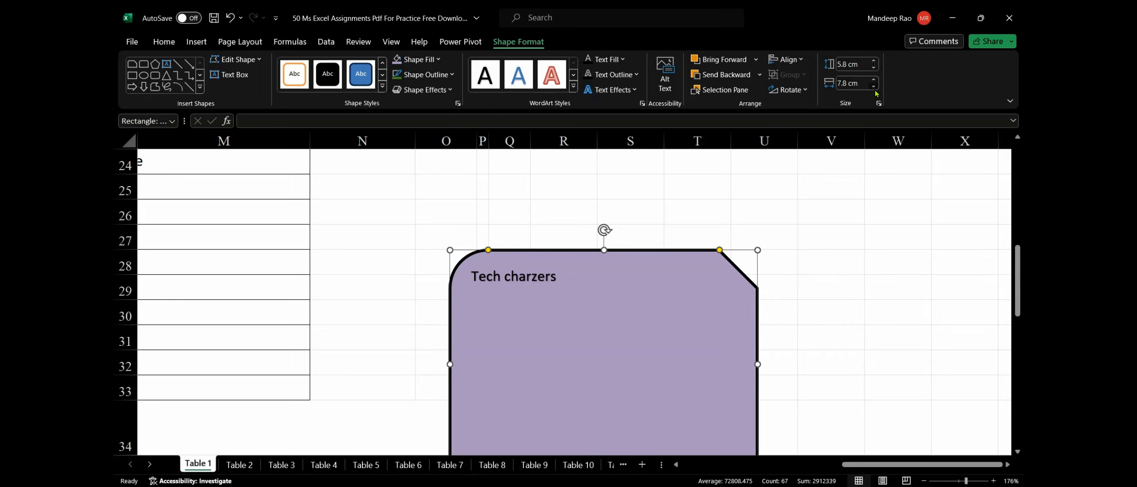
# Set the picture WIN_20240318_13_49_52_Pro from the Camera Roll folder as the sheet background.
pyautogui.click(233, 49)
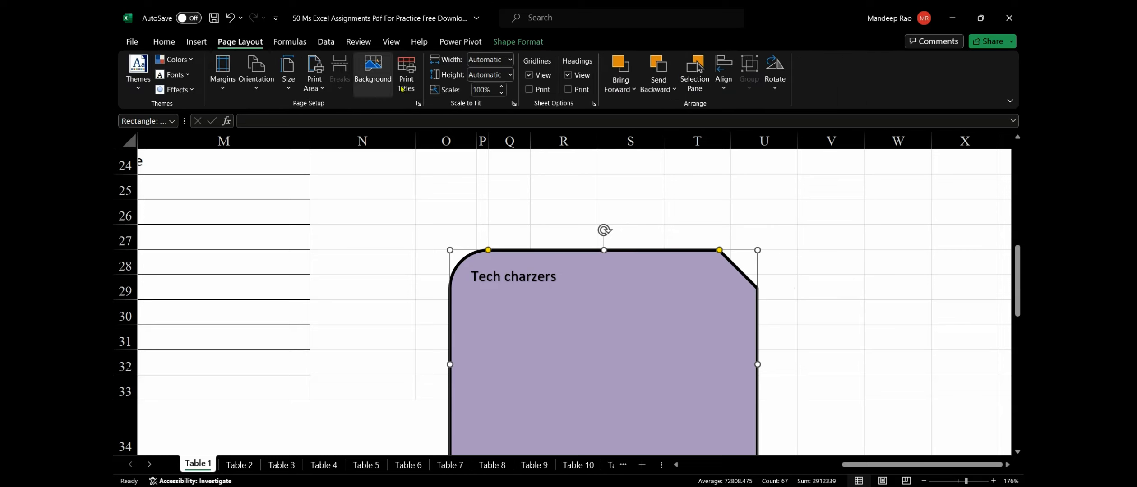
pyautogui.click(388, 58)
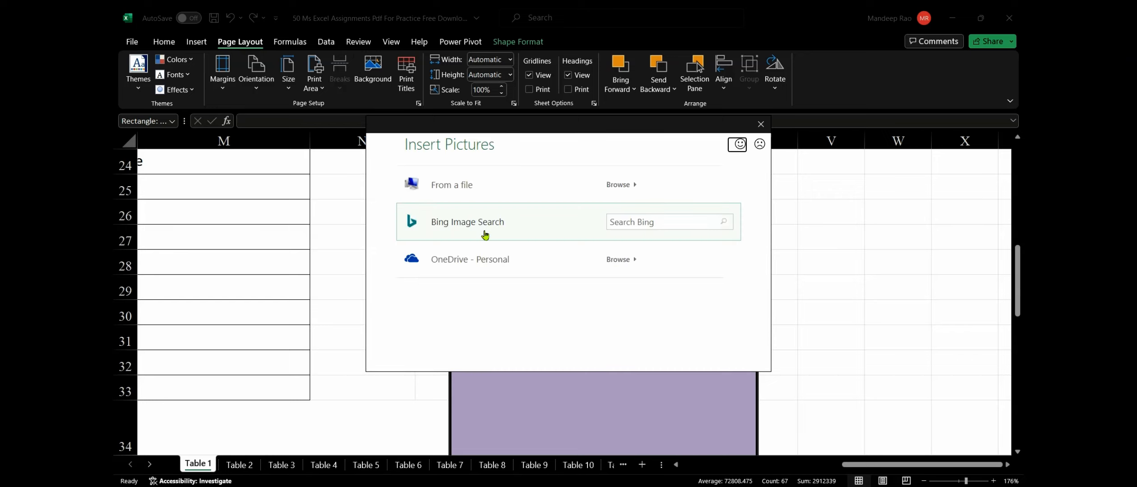
pyautogui.click(518, 190)
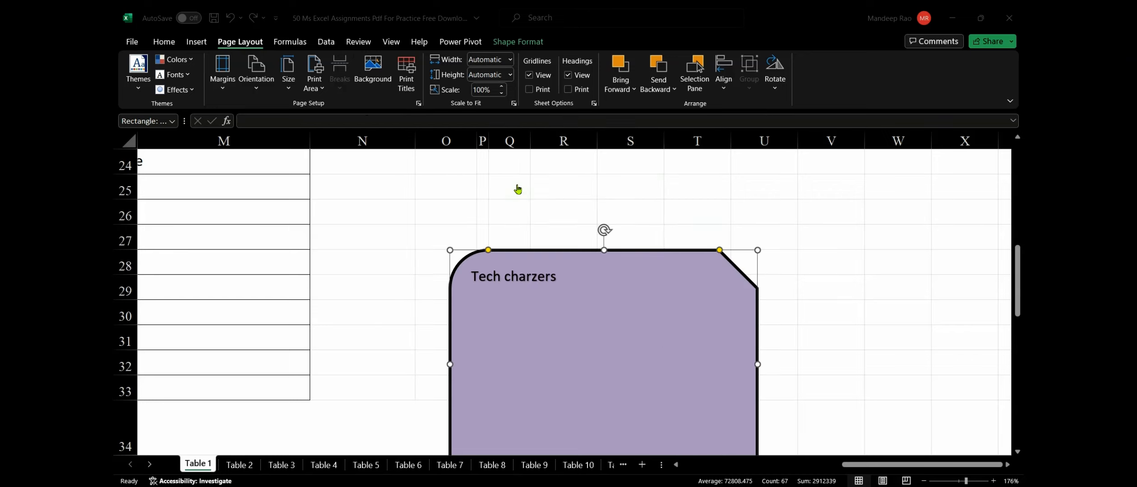
pyautogui.click(251, 119)
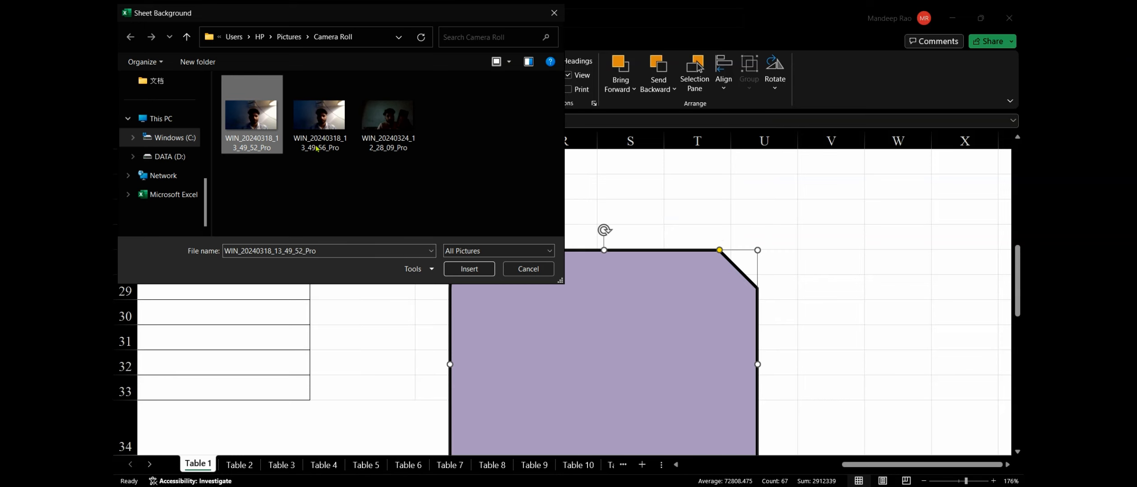
pyautogui.click(476, 265)
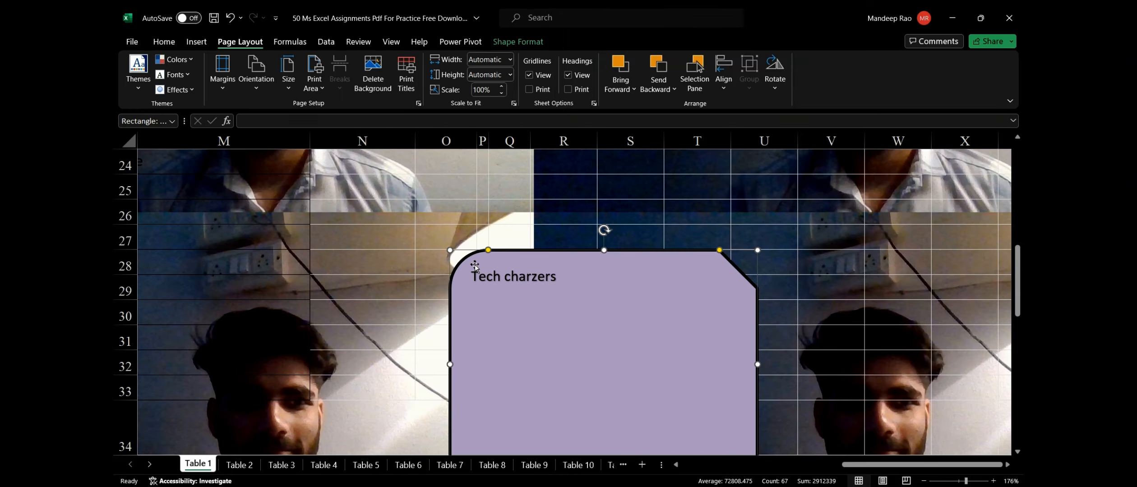
pyautogui.scroll(-5, 475, 267)
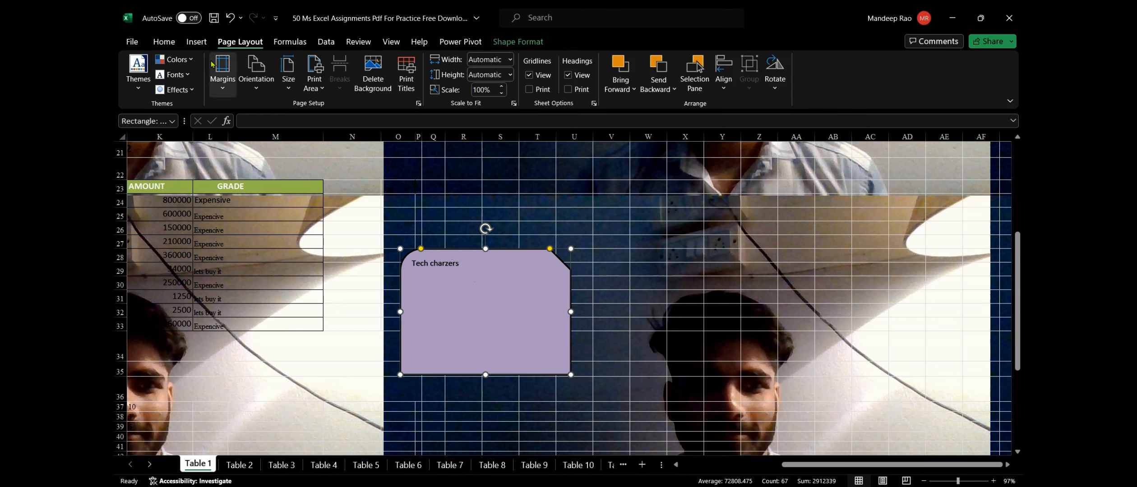
# Insert a 2-D clustered bar chart from the whole Assignment -2 table, B23:M33, including its header row.
pyautogui.click(198, 40)
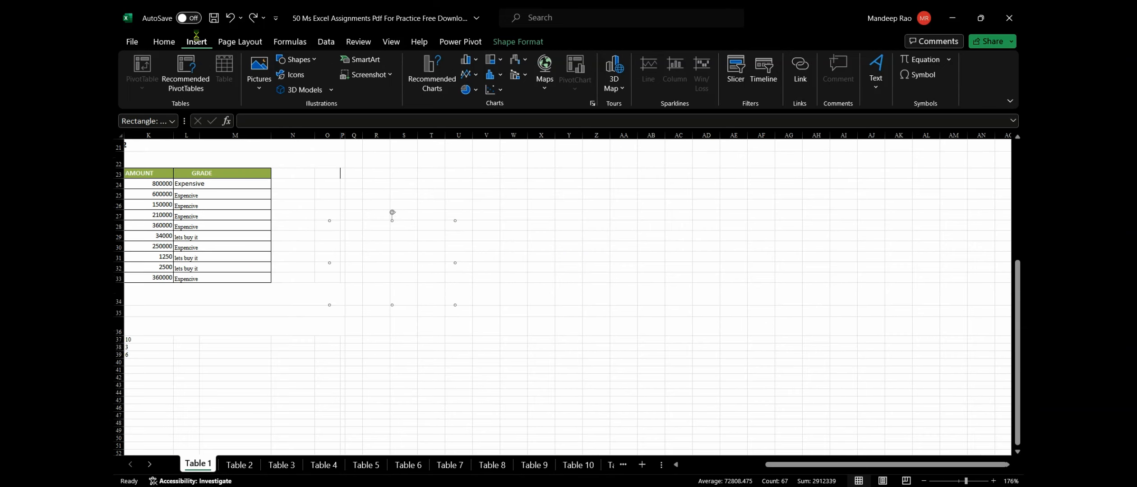
pyautogui.scroll(9, 197, 40)
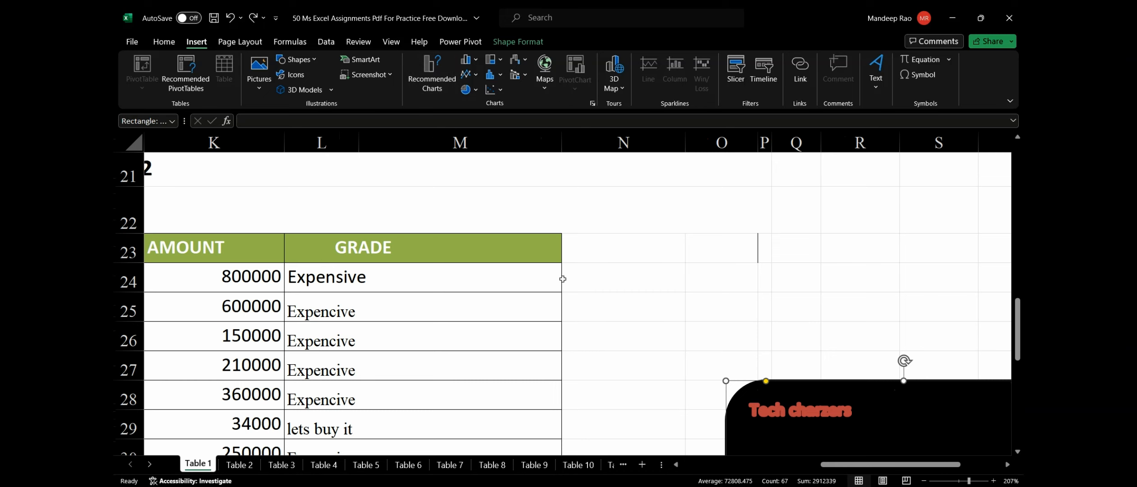
pyautogui.scroll(-7, 562, 280)
pyautogui.scroll(-1, 563, 280)
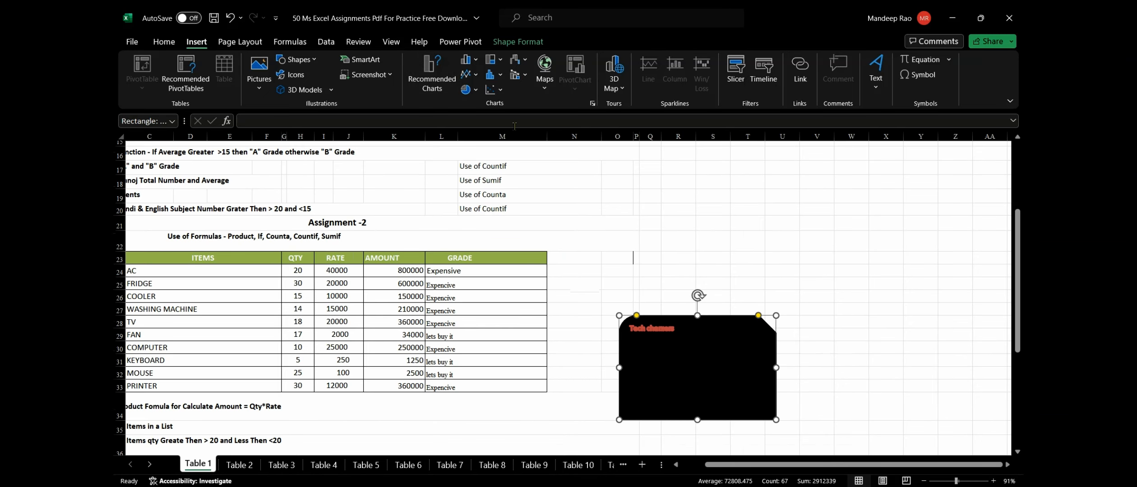
pyautogui.hscroll(-3, 163, 277)
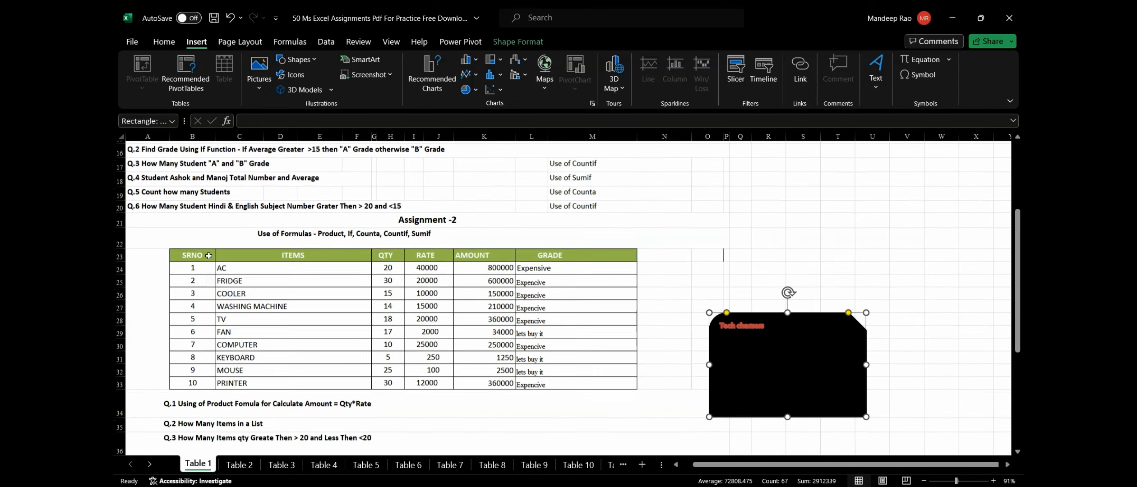
pyautogui.click(200, 252)
pyautogui.moveTo(200, 253); pyautogui.dragTo(600, 382)
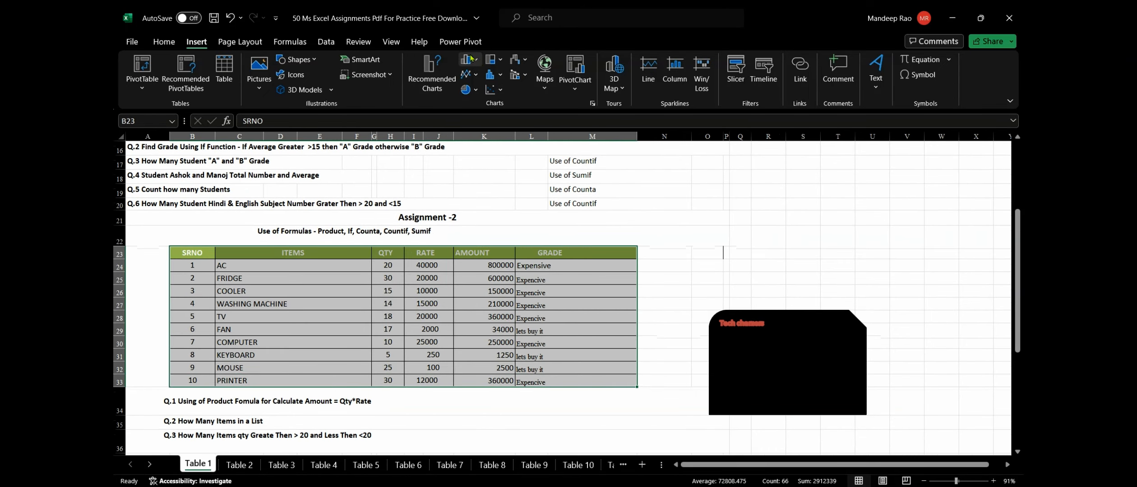
pyautogui.click(650, 80)
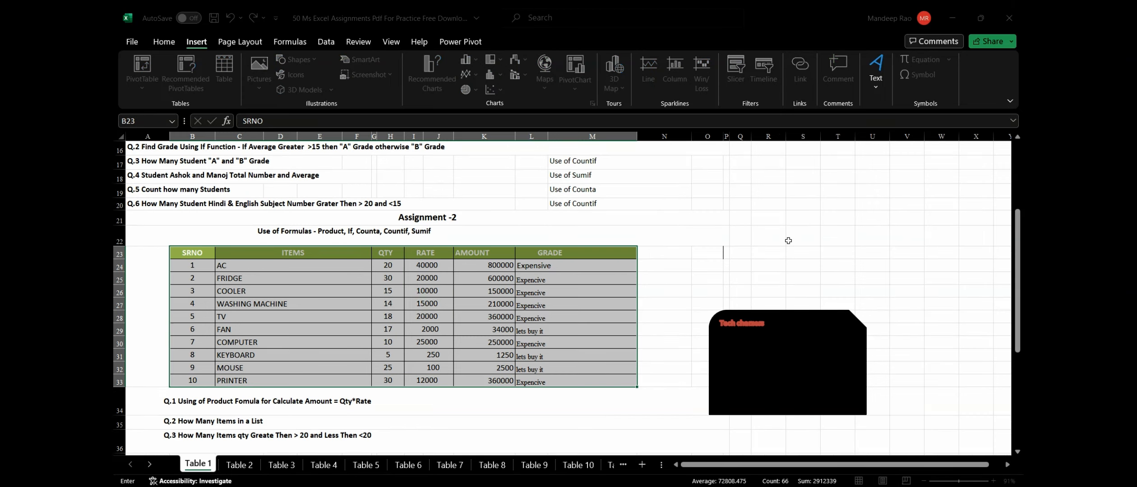
pyautogui.click(846, 240)
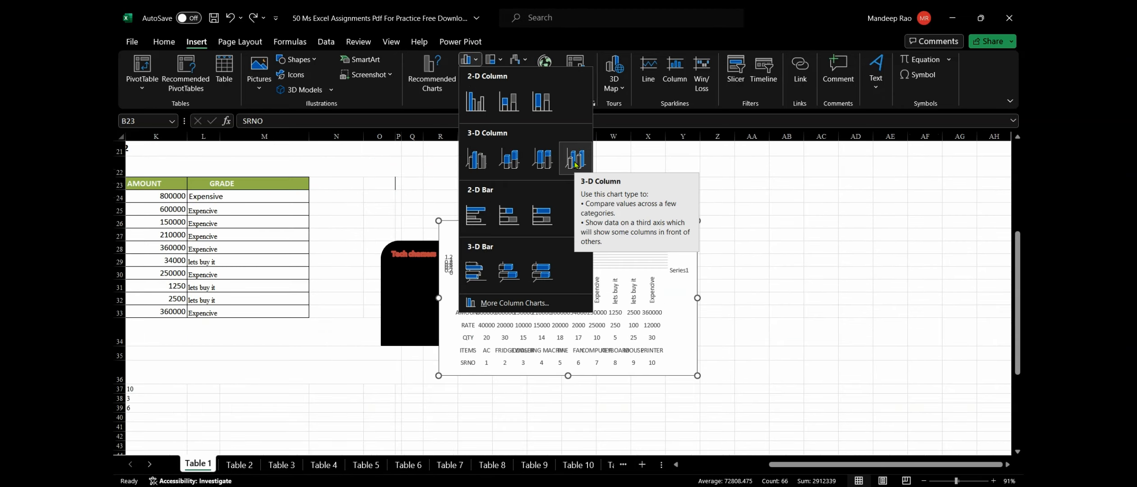
pyautogui.click(480, 218)
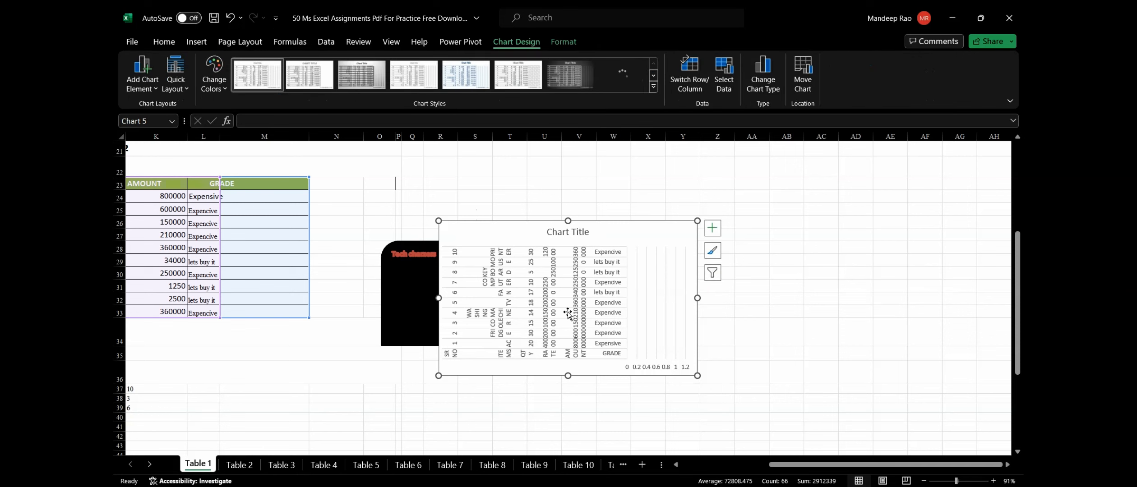
# Move the bar chart off the black shape into the empty cells beside it, around columns V to AC.
pyautogui.hscroll(-1, 568, 313)
pyautogui.moveTo(568, 312); pyautogui.dragTo(723, 261)
pyautogui.hscroll(3, 723, 261)
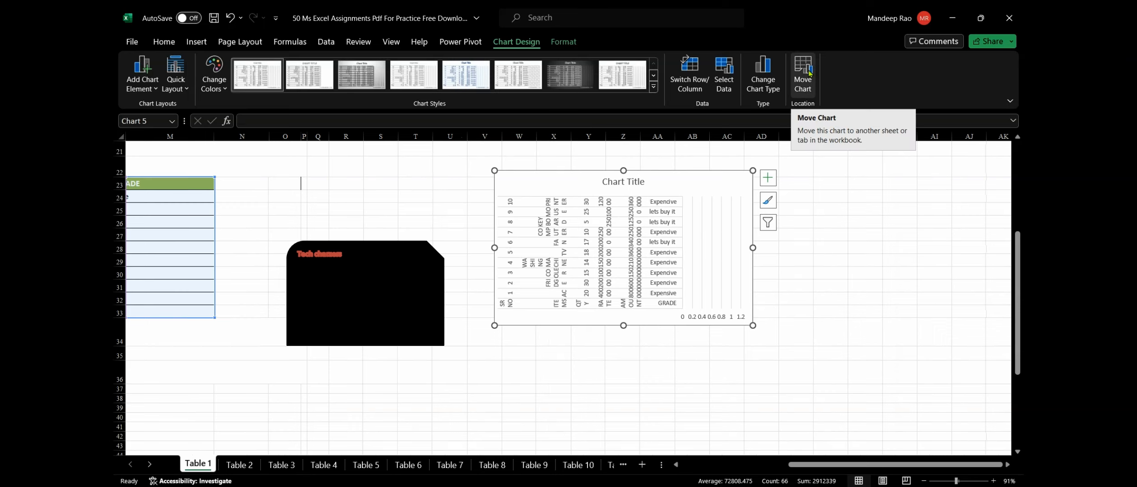
# Change the chart type to the Clustered Bar variant that plots one category per item, from AC to PRINTER.
pyautogui.click(763, 72)
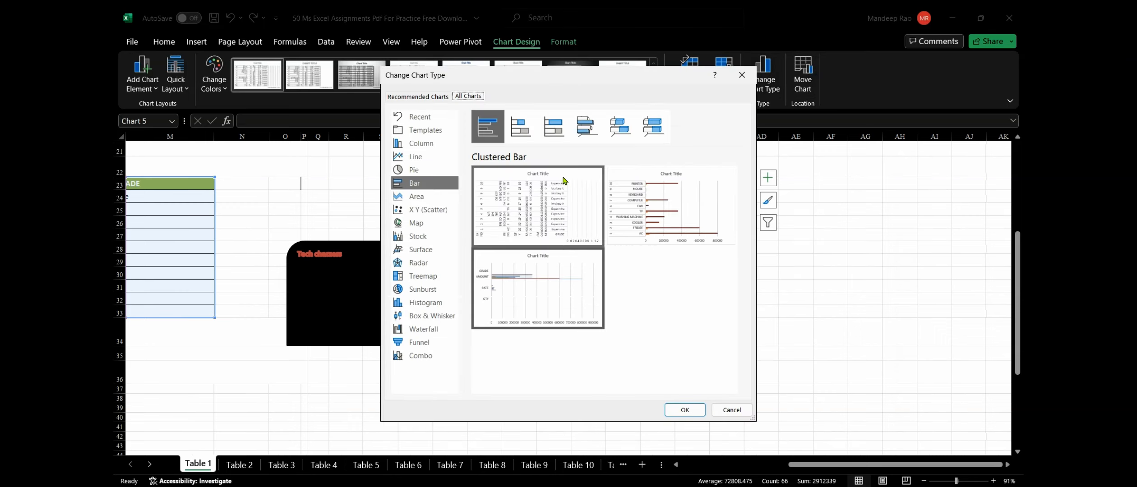
pyautogui.moveTo(628, 225)
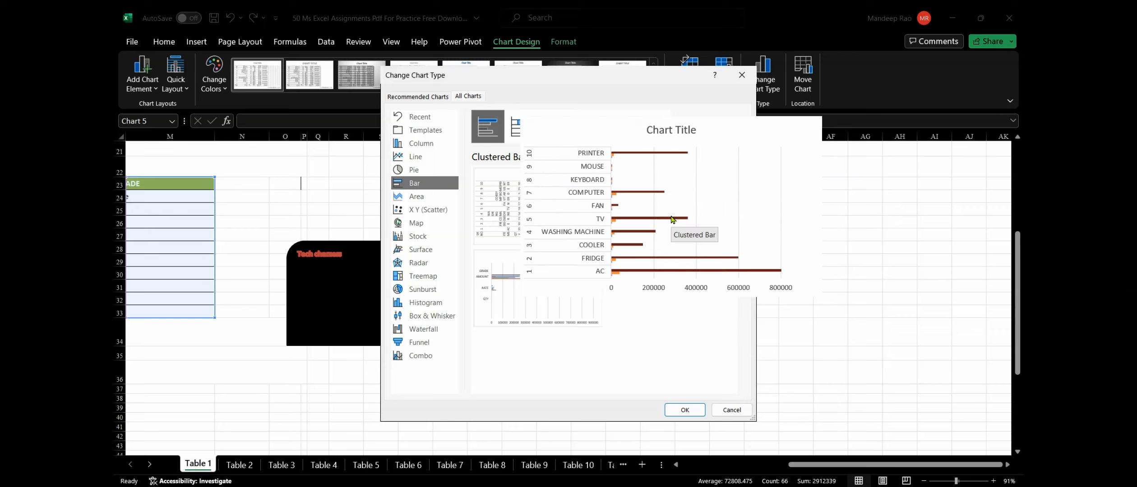
pyautogui.click(685, 411)
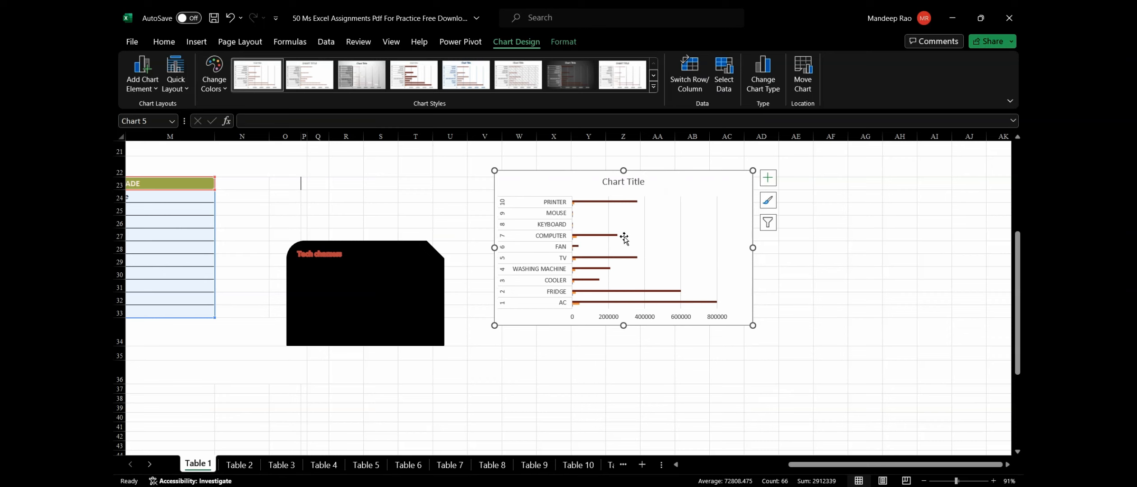
pyautogui.keyDown('ctrl'); pyautogui.scroll(2, 624, 237); pyautogui.keyUp('ctrl')
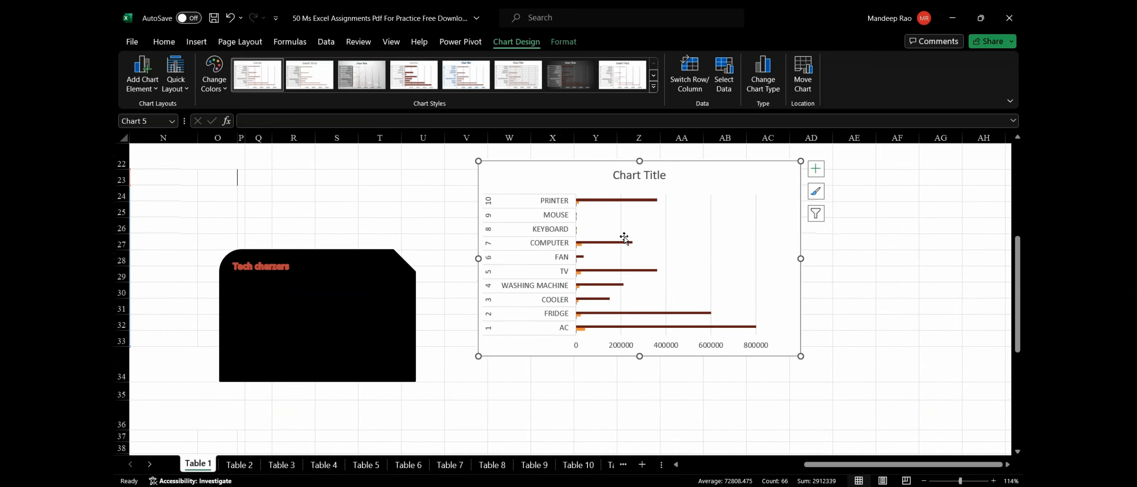